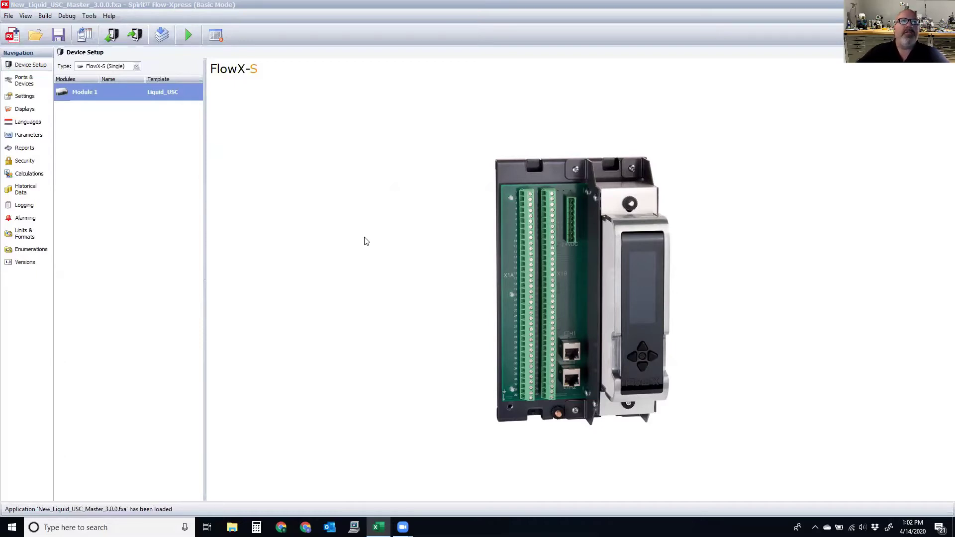
- Open Reports and select Snapshot under Liquid_USC to view its report layout
click(43, 148)
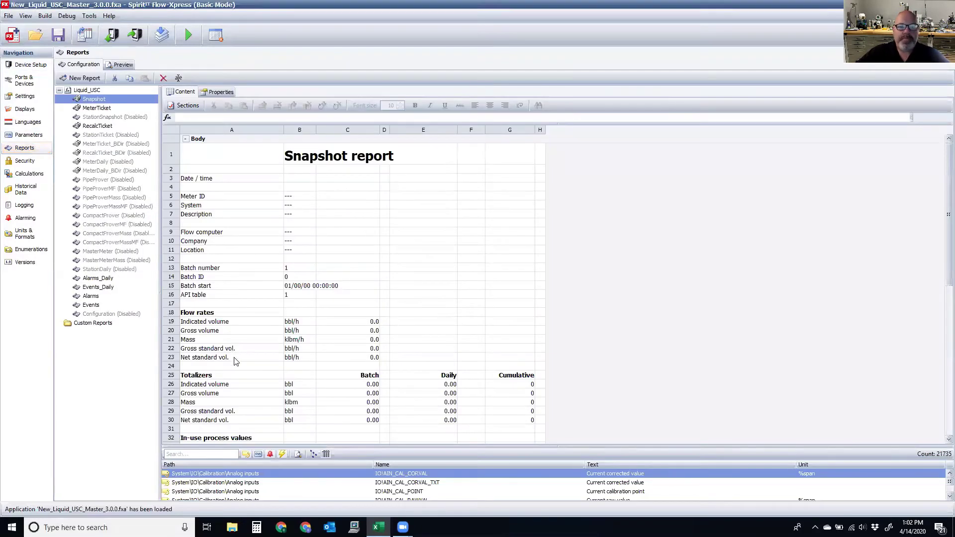
click(94, 91)
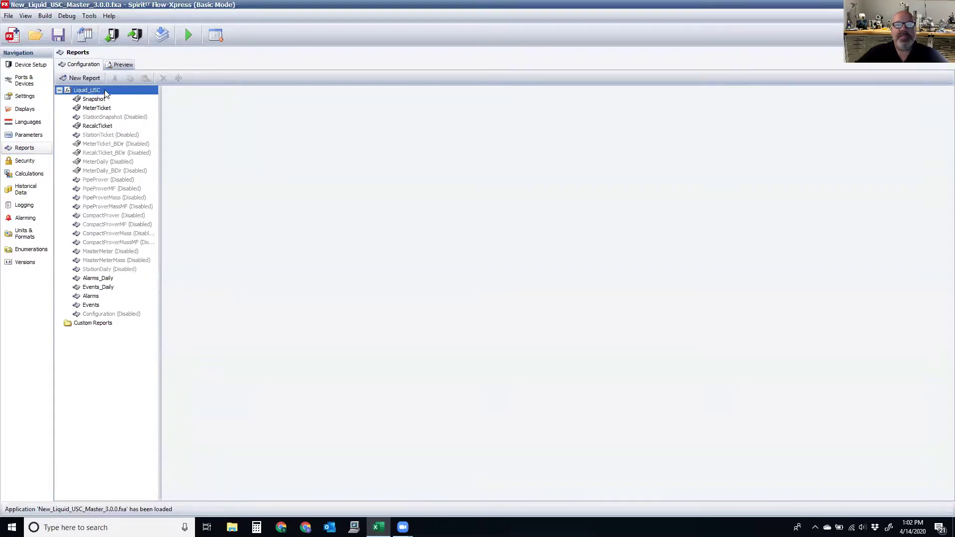
click(102, 99)
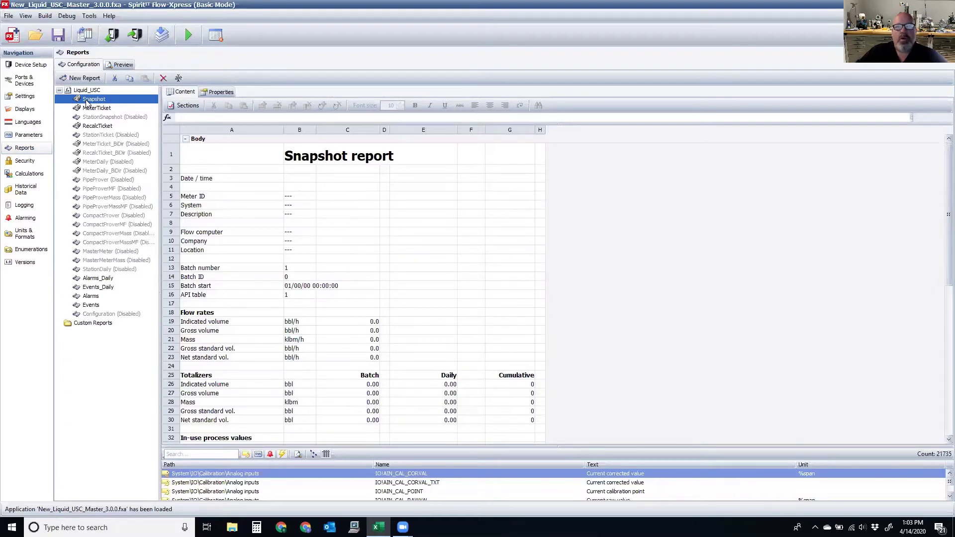
right_click(94, 108)
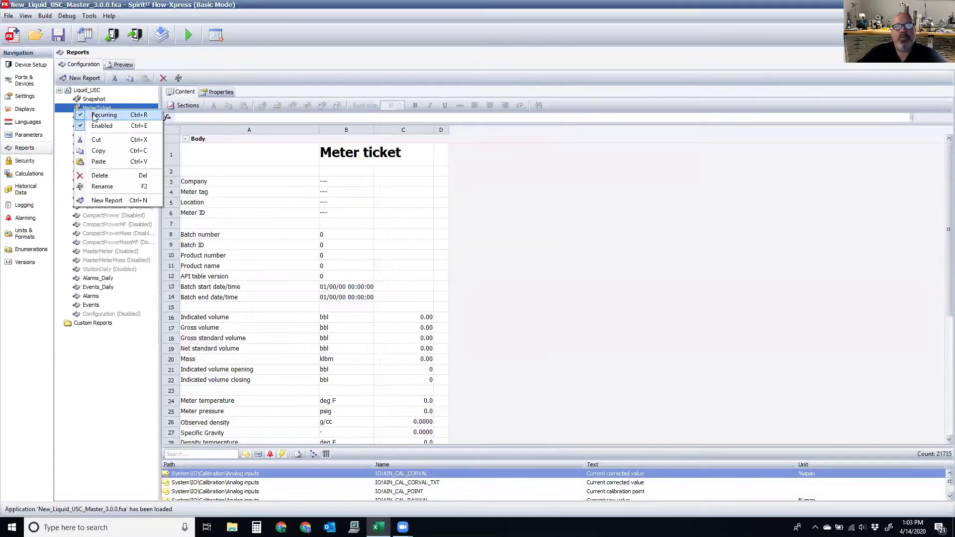
click(112, 233)
click(101, 101)
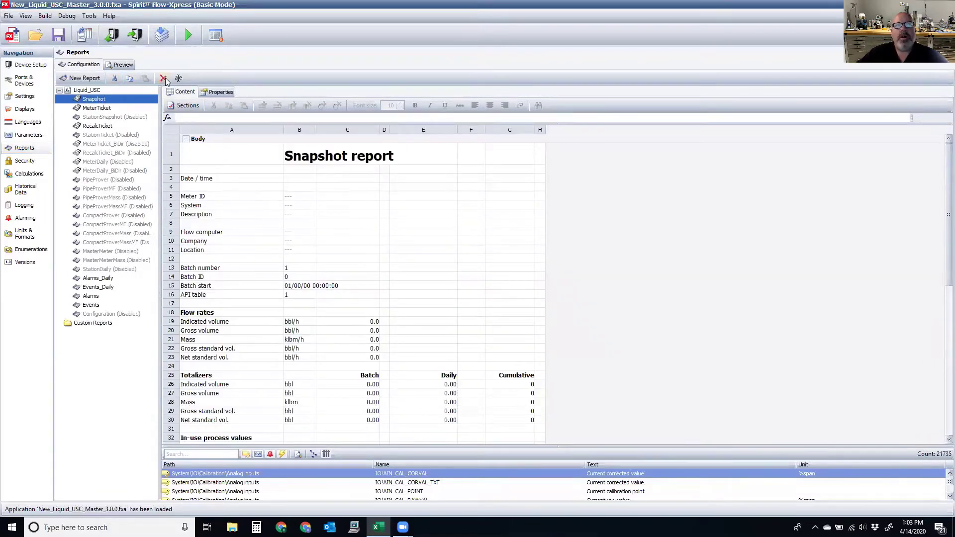
click(117, 65)
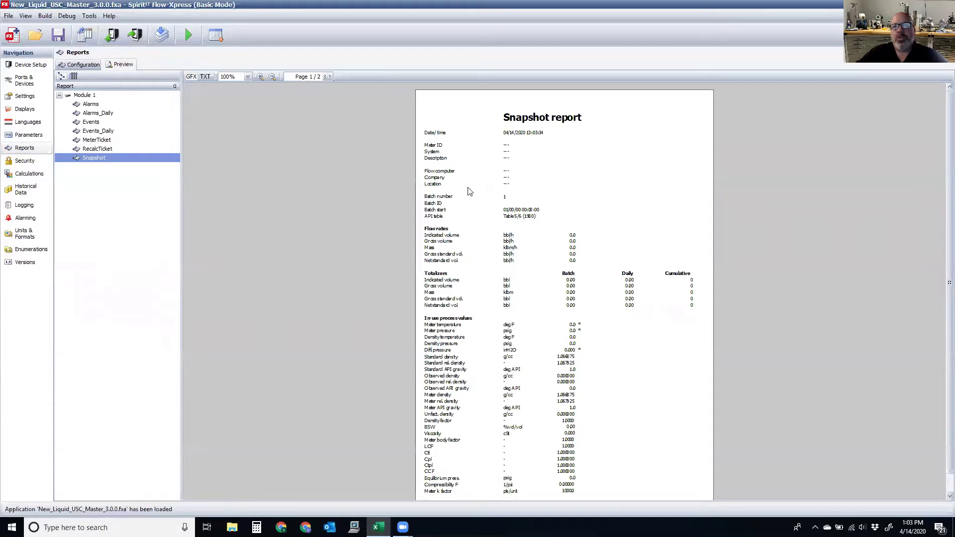
click(67, 65)
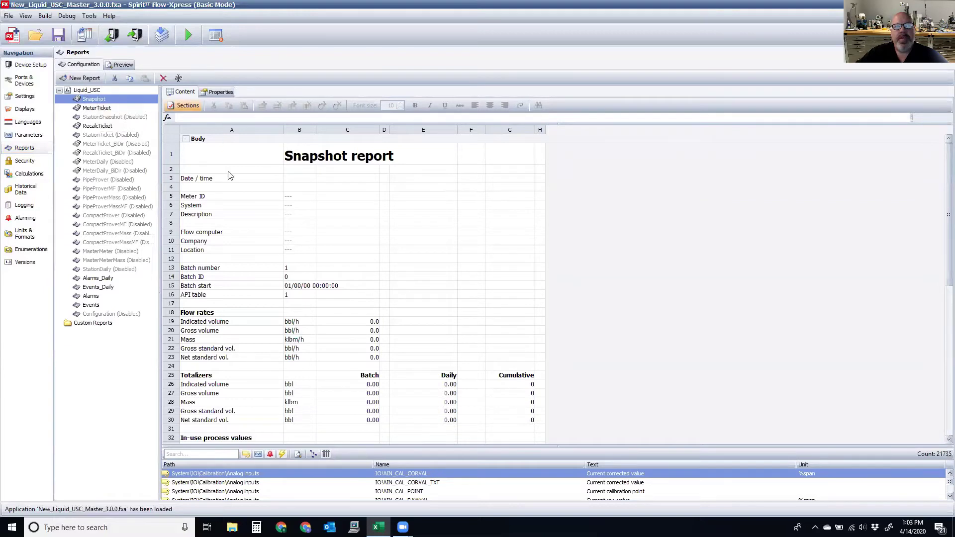
- Show the Snapshot report's Properties and inspect the Keep data for max retention options
click(215, 94)
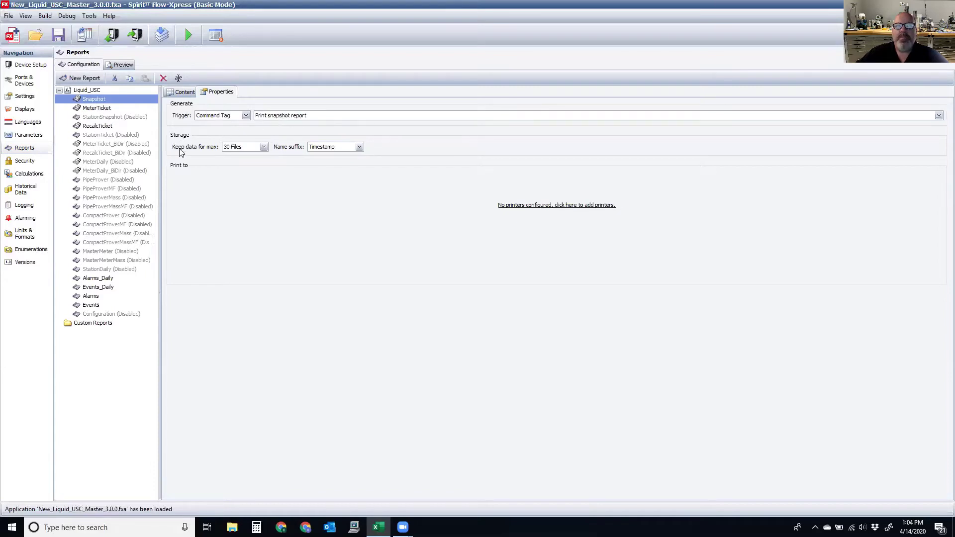
click(235, 149)
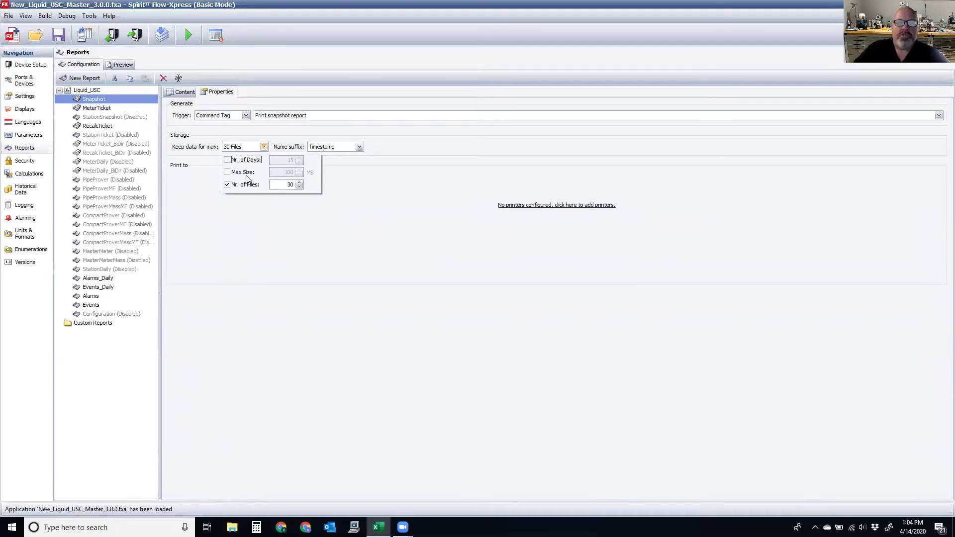
click(361, 157)
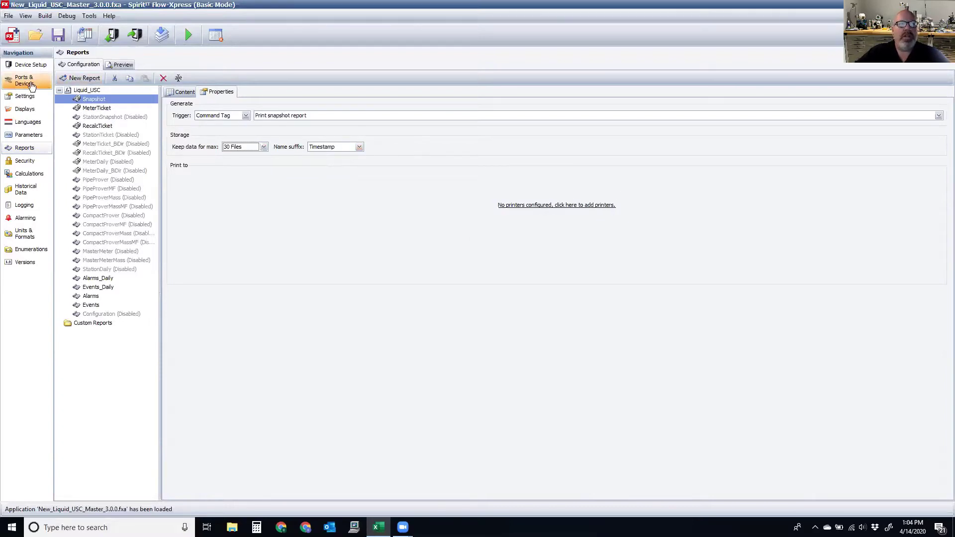
- In Ports & Devices, add a network text printer under the ETH connection and check its properties
click(32, 84)
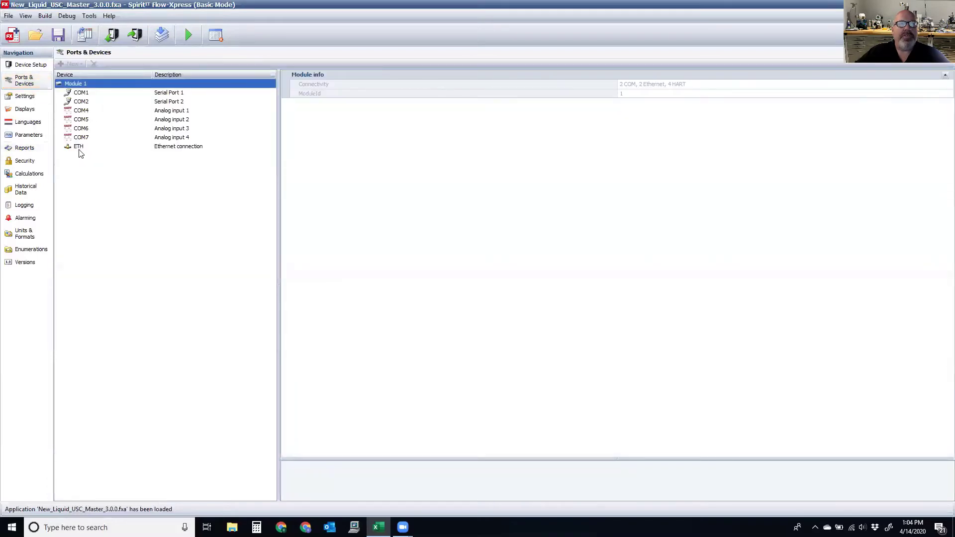
click(78, 147)
right_click(78, 149)
mouse_move(93, 155)
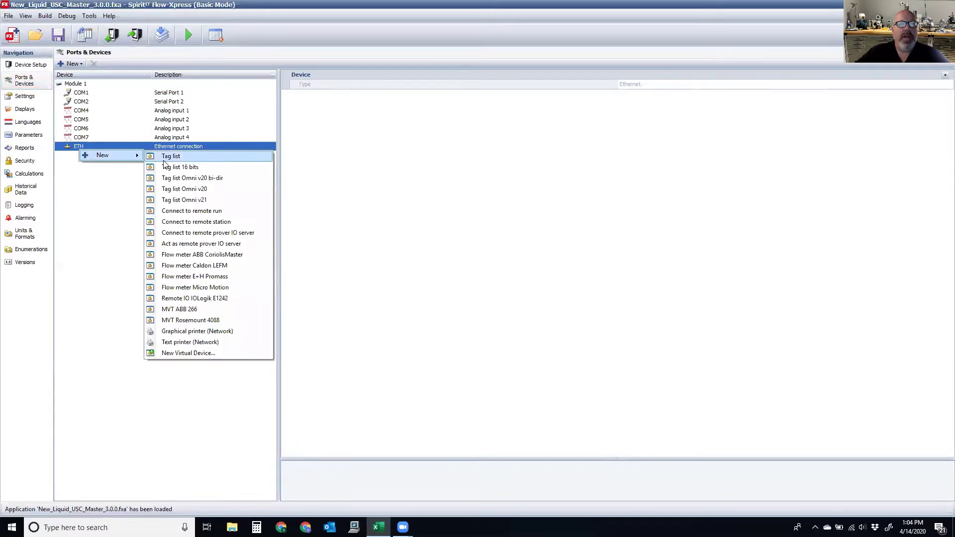
click(210, 341)
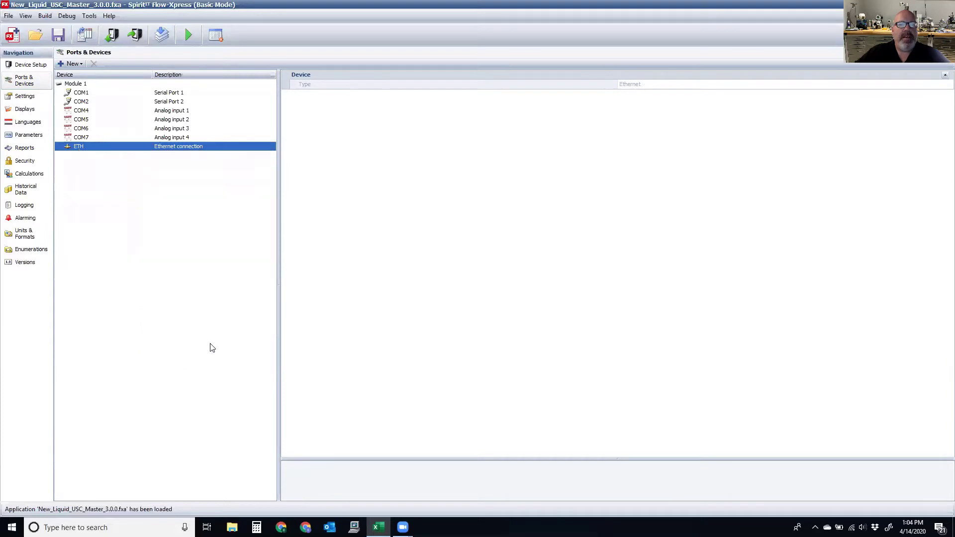
click(208, 157)
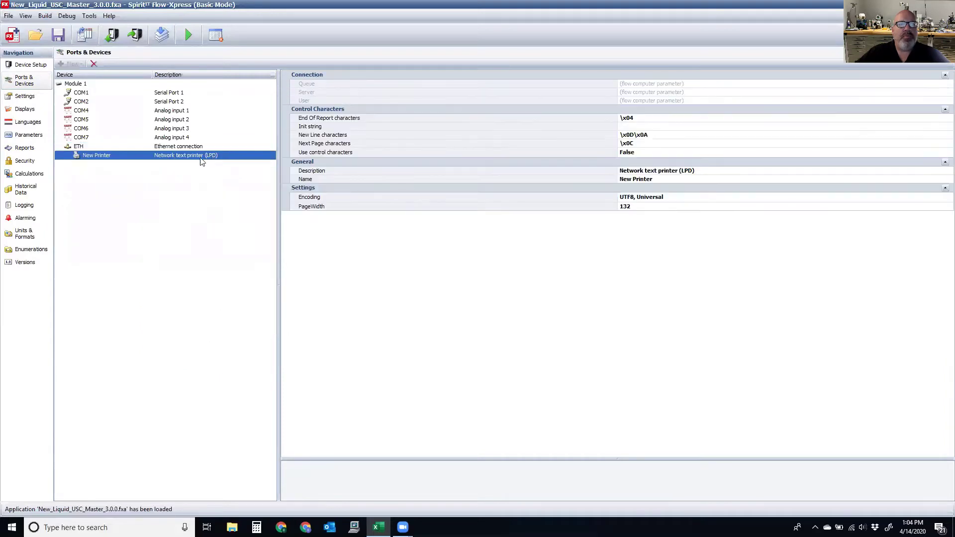
- Add two more network text printers under ETH, New Printer 2 and New Printer 3
click(72, 147)
right_click(72, 148)
mouse_move(95, 150)
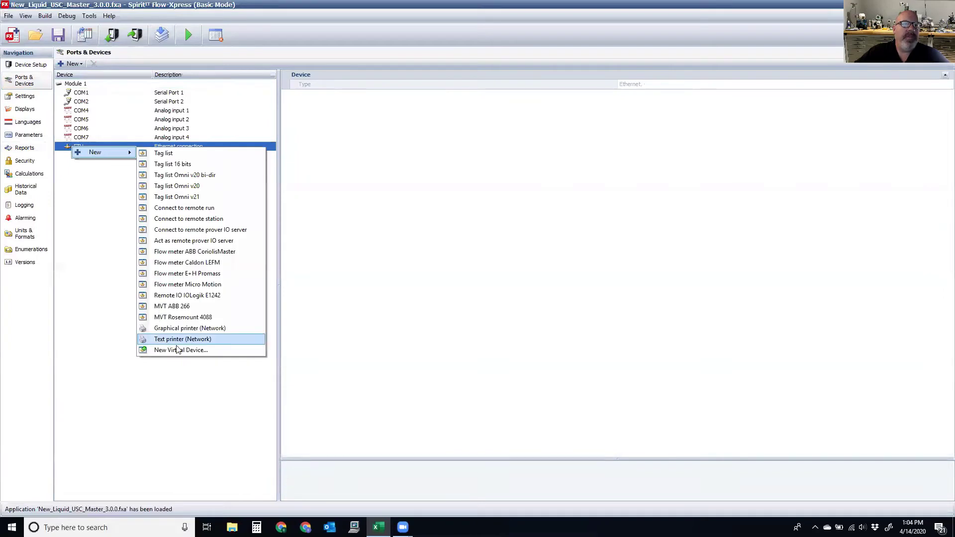
click(209, 342)
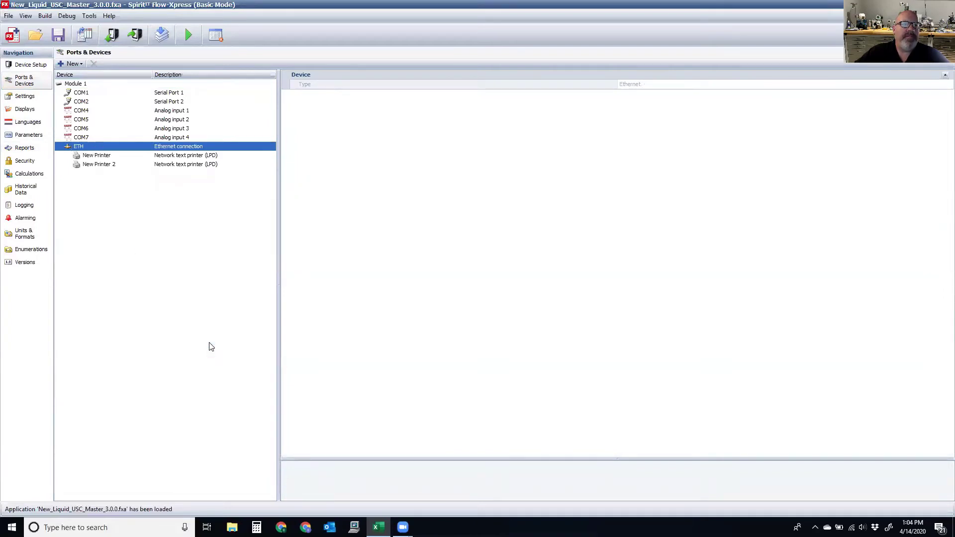
right_click(82, 148)
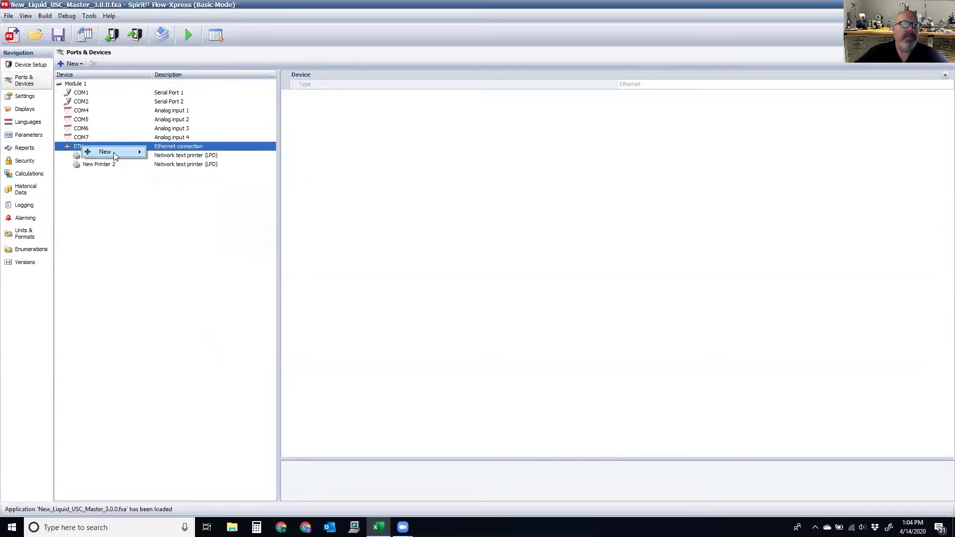
mouse_move(120, 151)
click(195, 338)
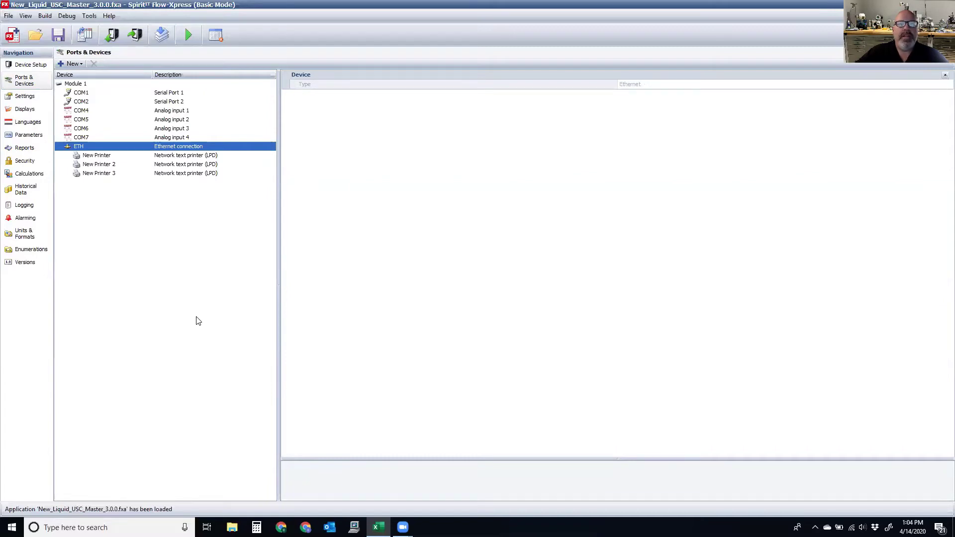
- Set Snapshot's generate and reprint copies to 0 for New Printer and New Printer 2, and adjust New Printer 3's copies
click(32, 149)
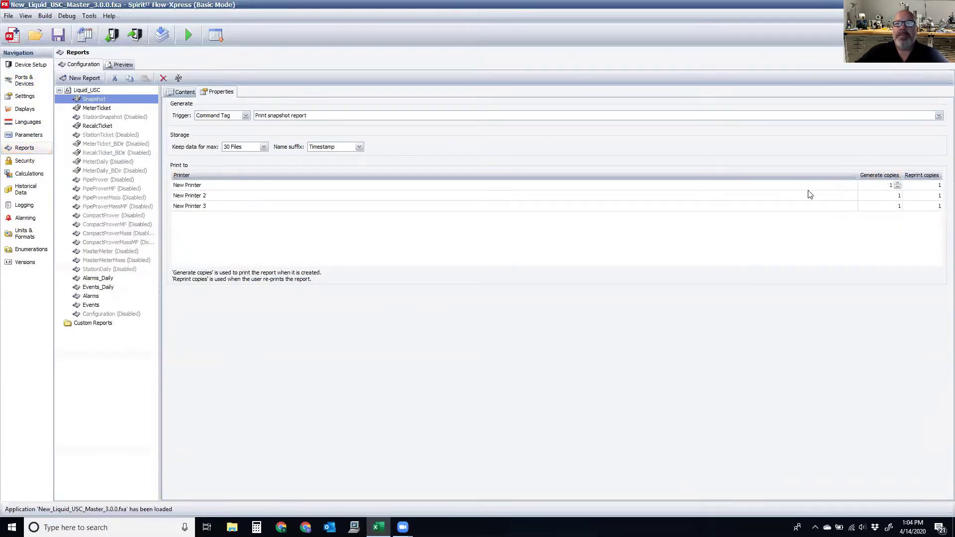
click(888, 187)
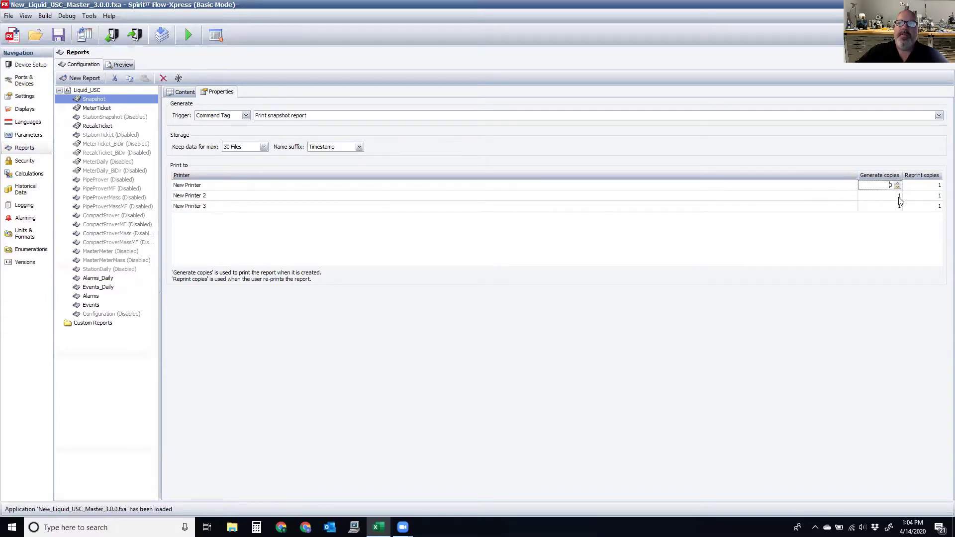
click(898, 196)
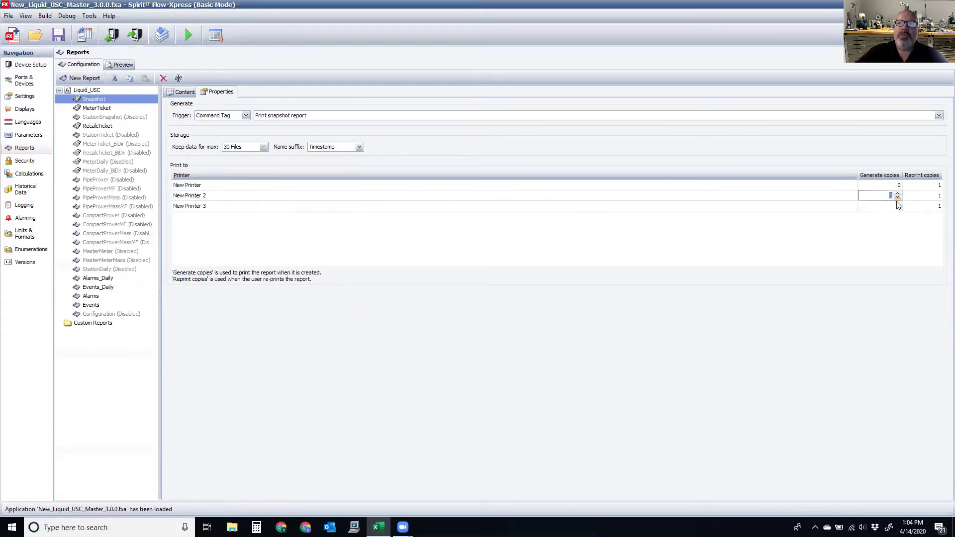
click(930, 186)
click(938, 188)
click(938, 197)
click(939, 198)
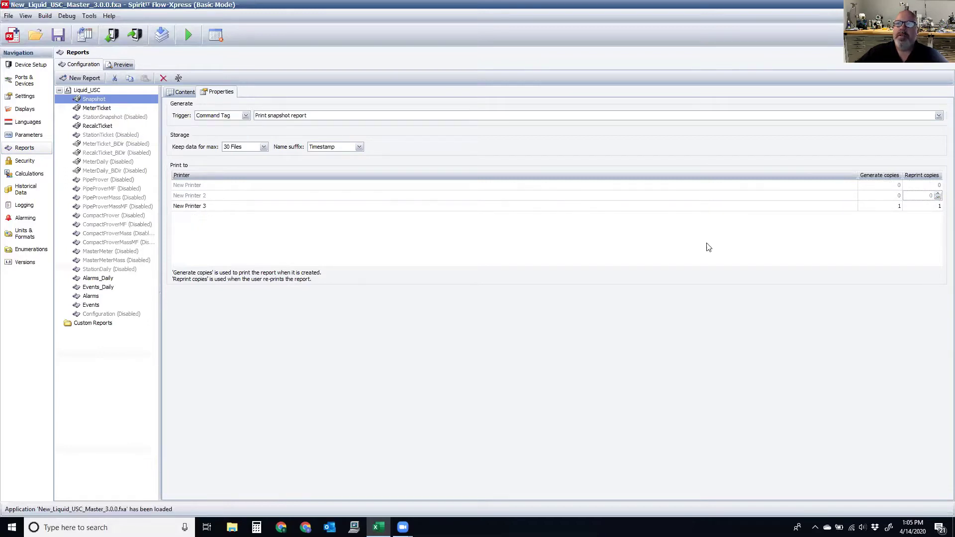
click(888, 206)
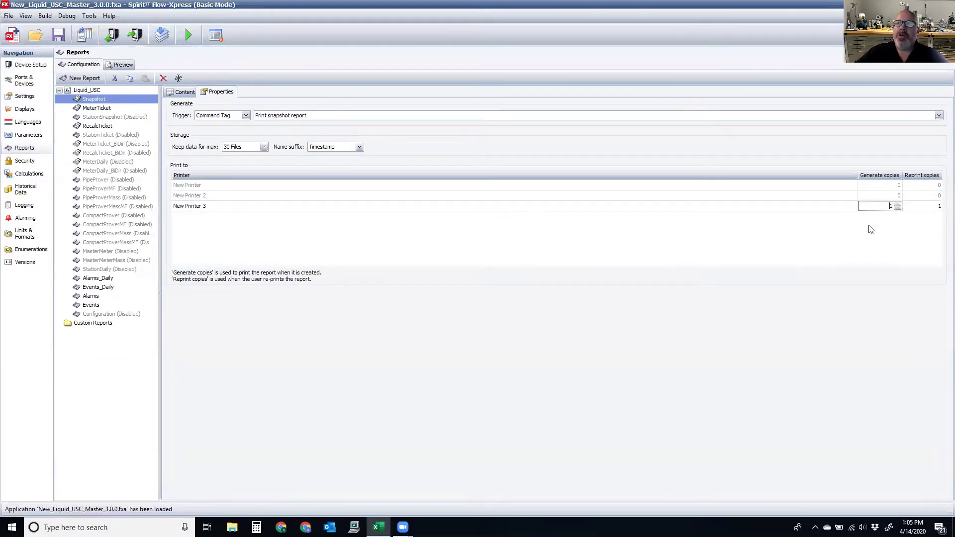
click(898, 205)
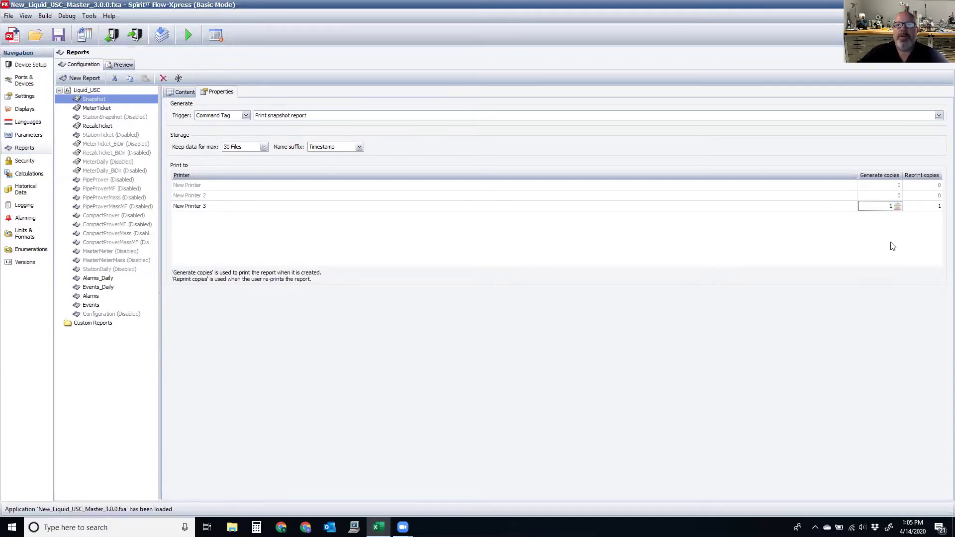
- Switch MeterTicket's Keep data for max from 100 files to 365 days
click(131, 107)
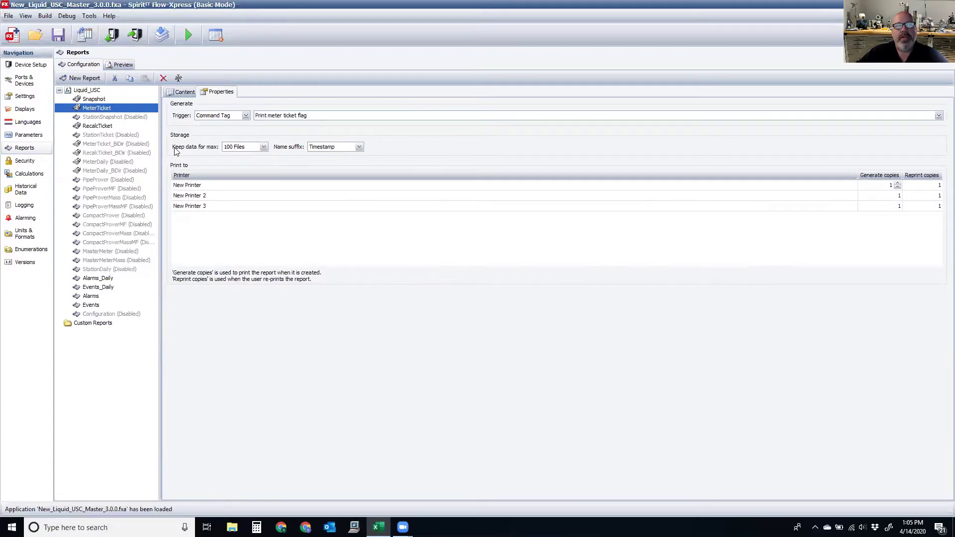
click(264, 147)
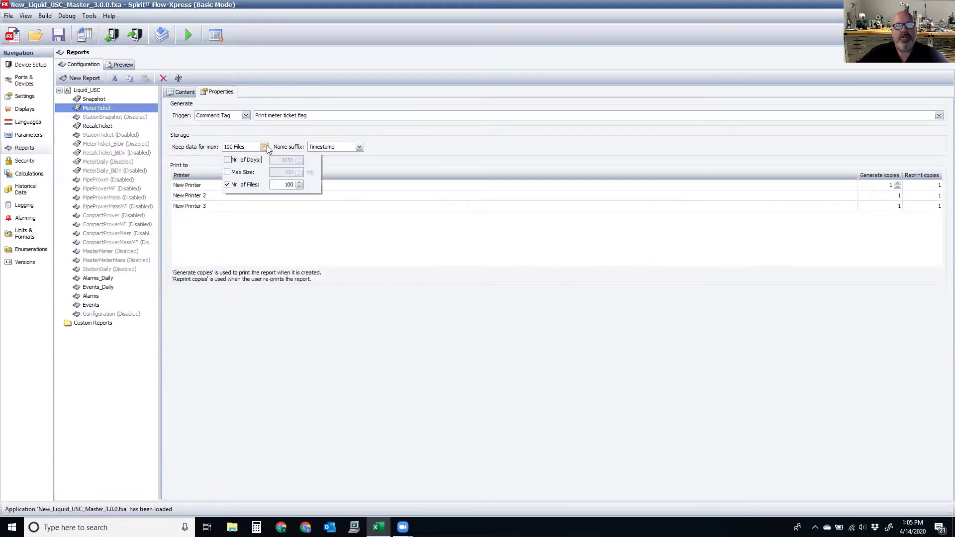
click(228, 160)
double_click(279, 160)
text(3)
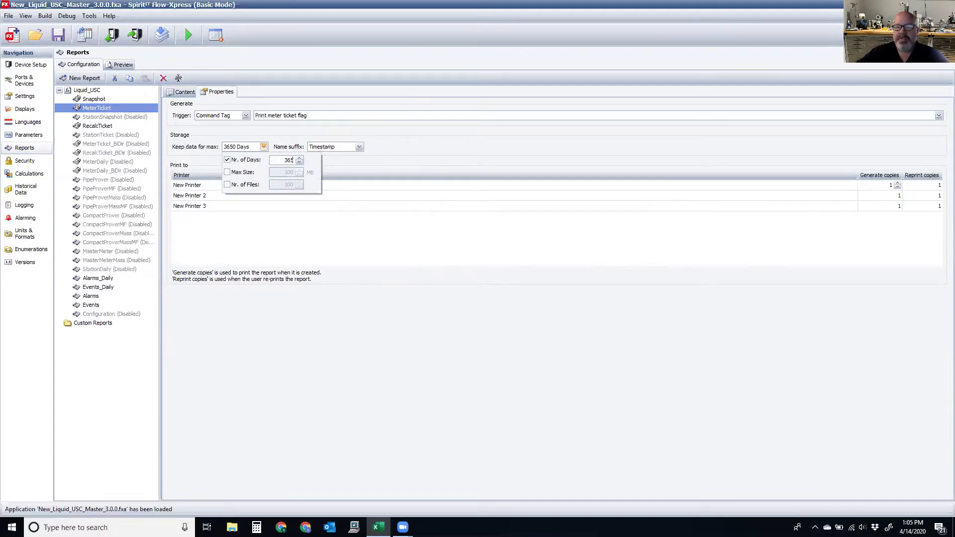
click(615, 133)
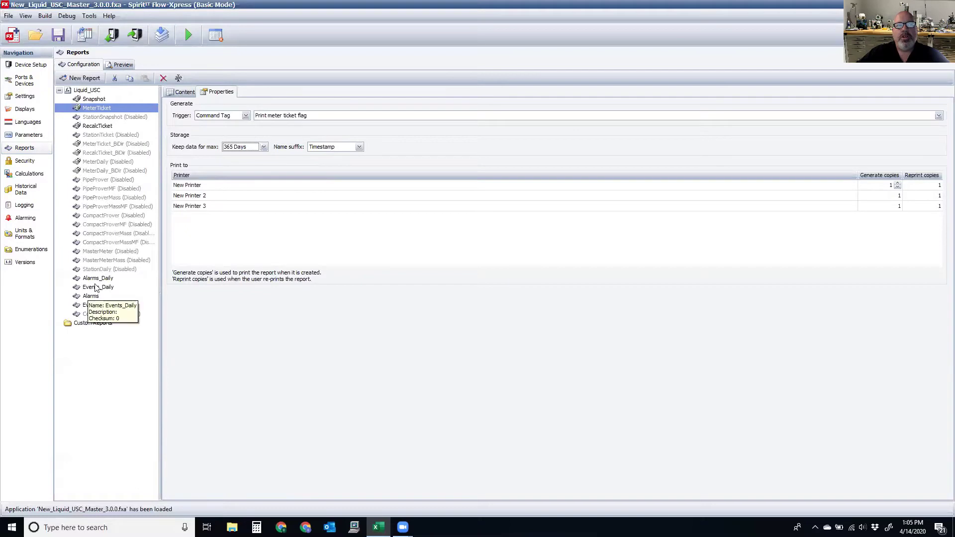
- Review the Alarms_Daily, Events_Daily and RecalcTicket report layouts
click(99, 279)
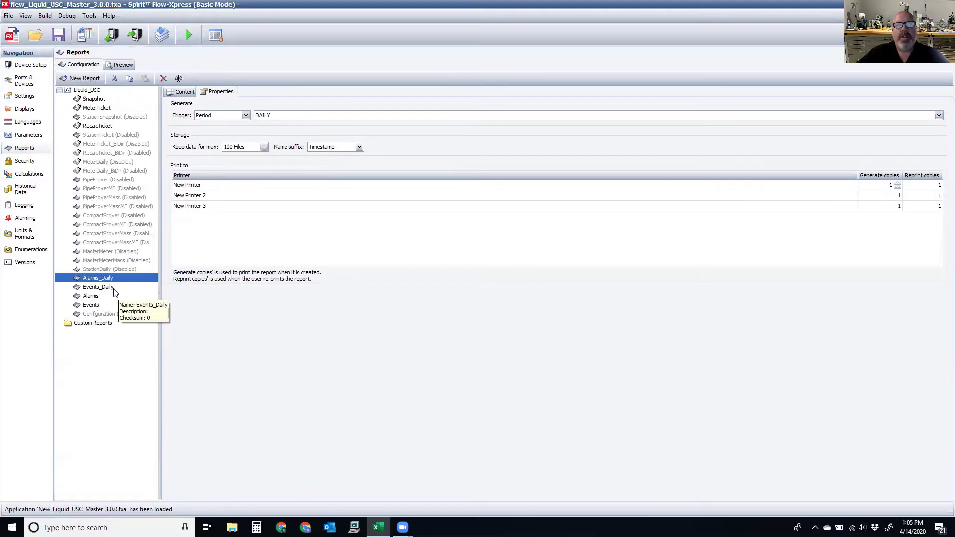
click(181, 93)
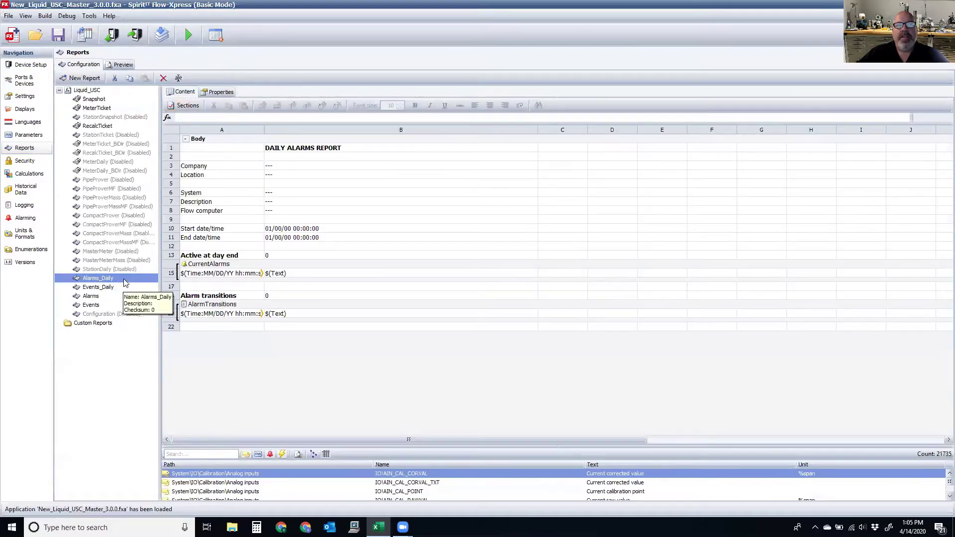
click(102, 289)
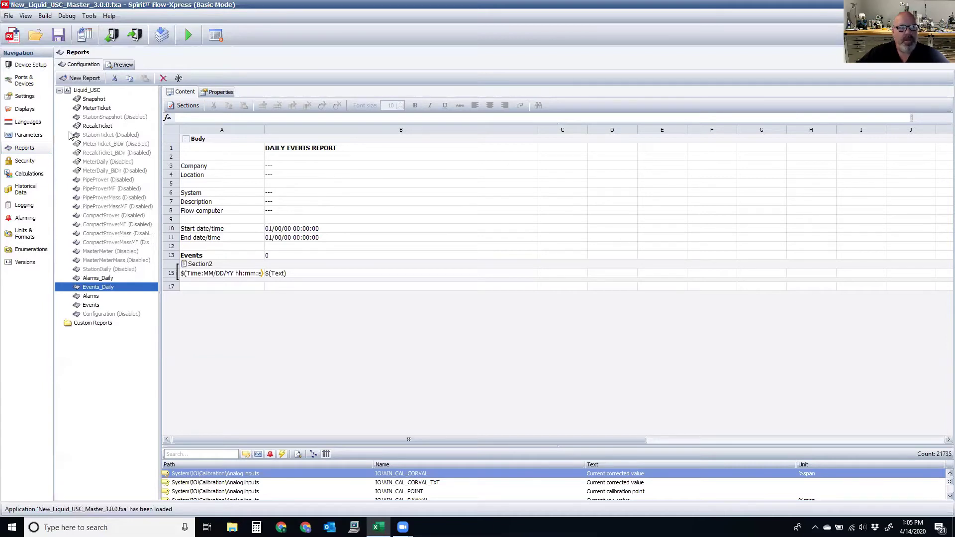
click(88, 128)
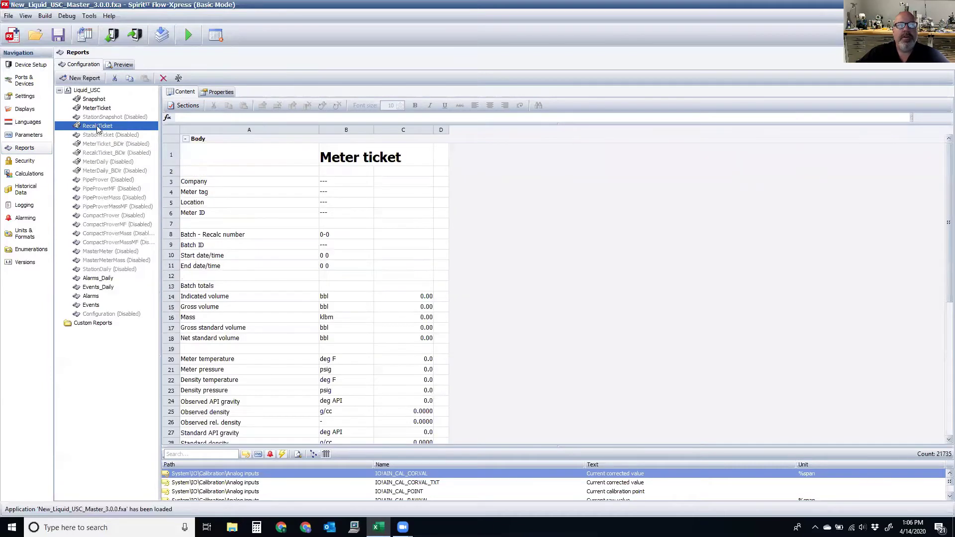
- Enable the StationTicket report, then review the MeterTicket layout
right_click(103, 138)
click(131, 148)
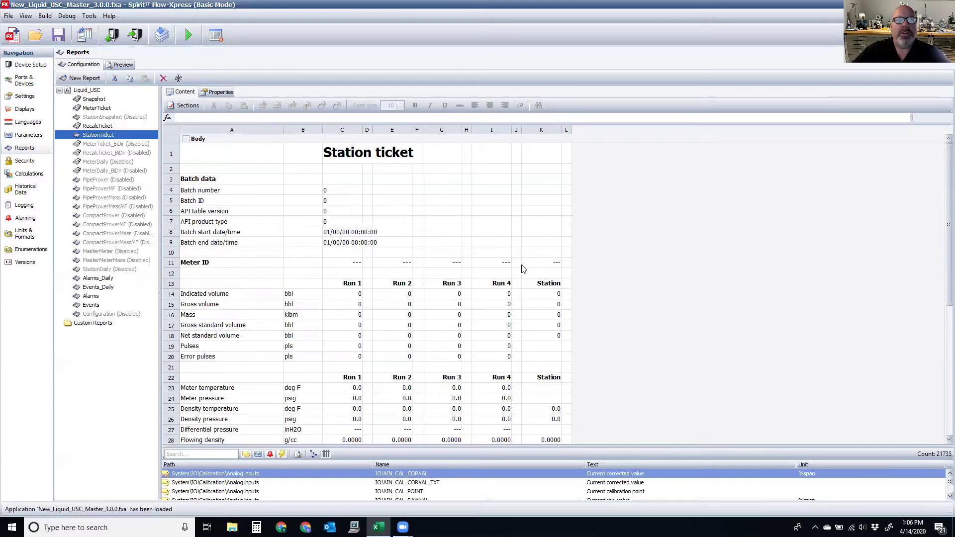
click(98, 109)
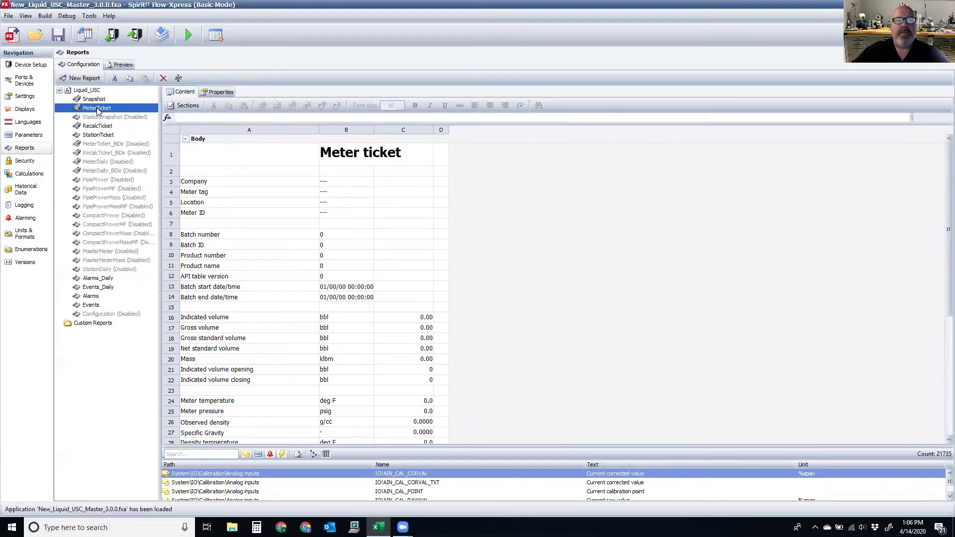
scroll(330, 307, down, 5)
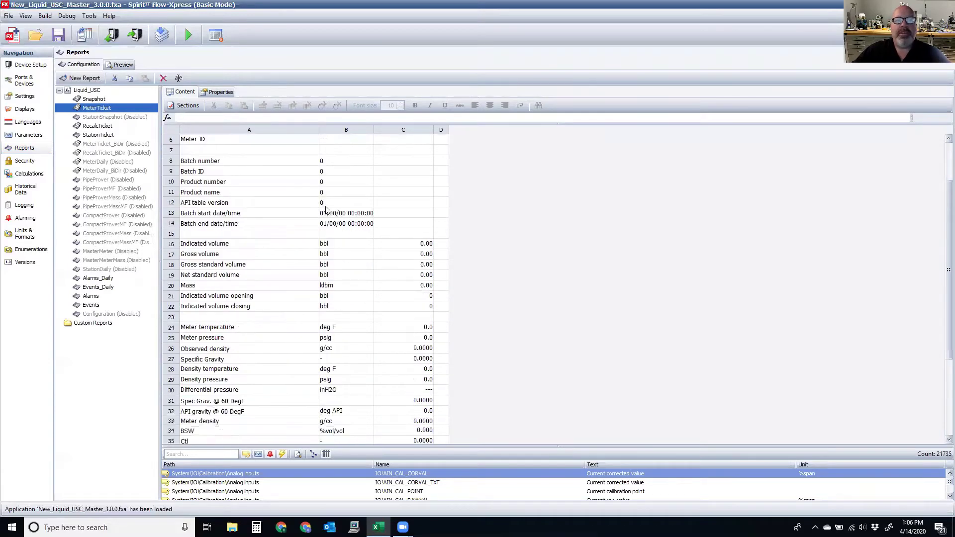
scroll(328, 309, up, 6)
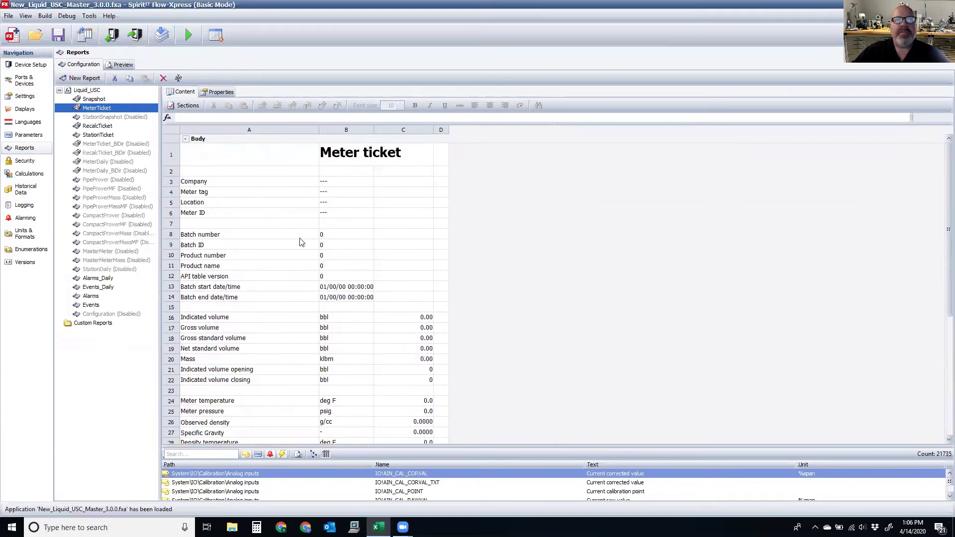
- Copy the MeterTicket report and paste a duplicate into the report tree
right_click(110, 108)
click(124, 149)
right_click(119, 155)
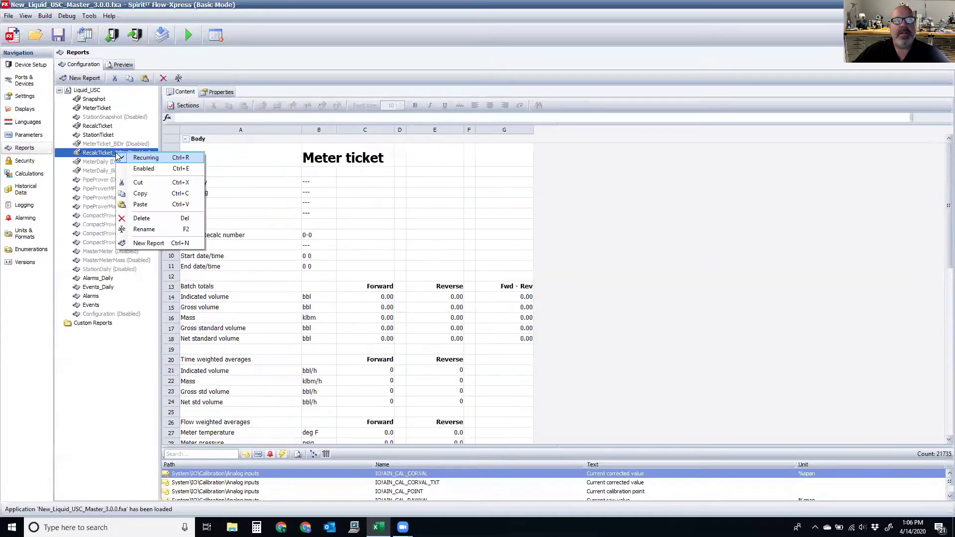
click(140, 204)
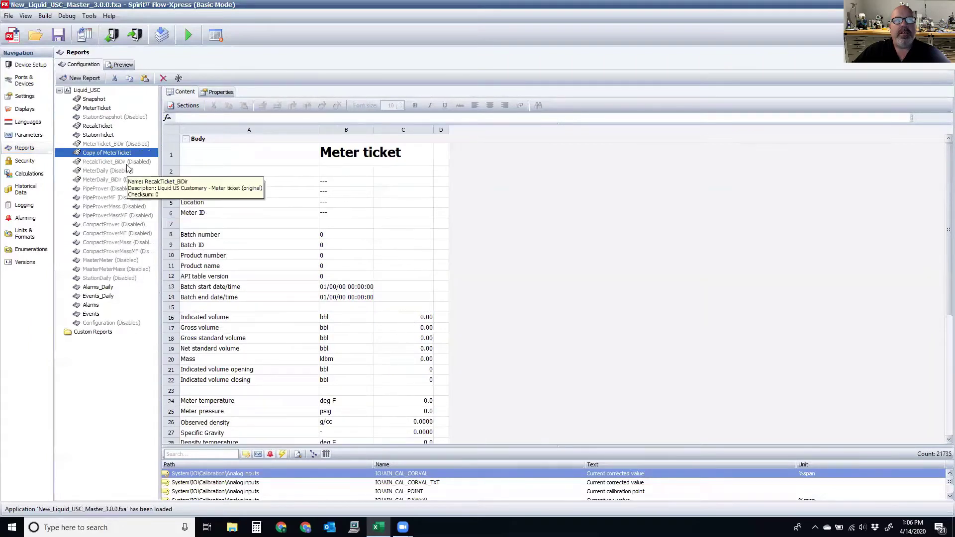
- Rename the original to MeterTicket_old and the copy to MeterTicket by removing the 'Copy of' prefix
click(106, 109)
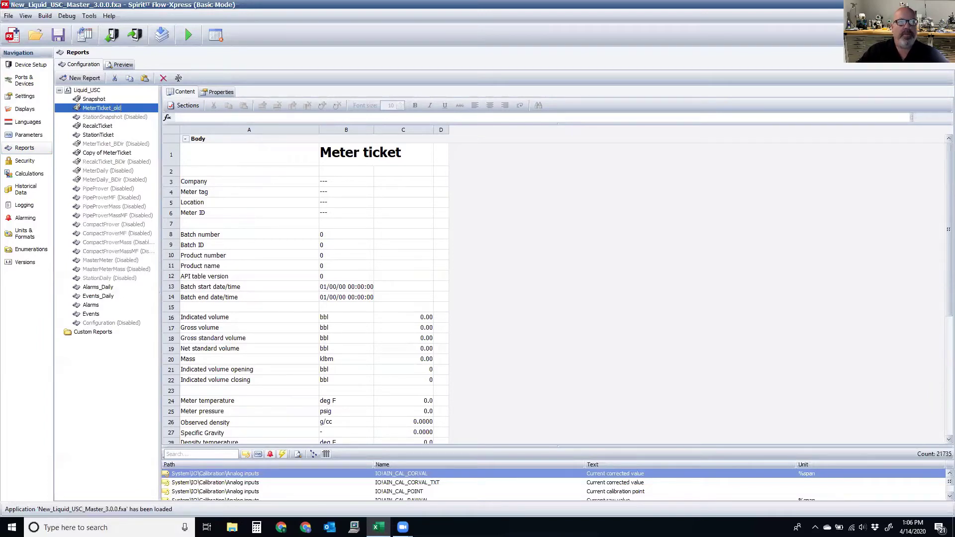
click(97, 155)
drag(104, 153, 53, 154)
key(Delete)
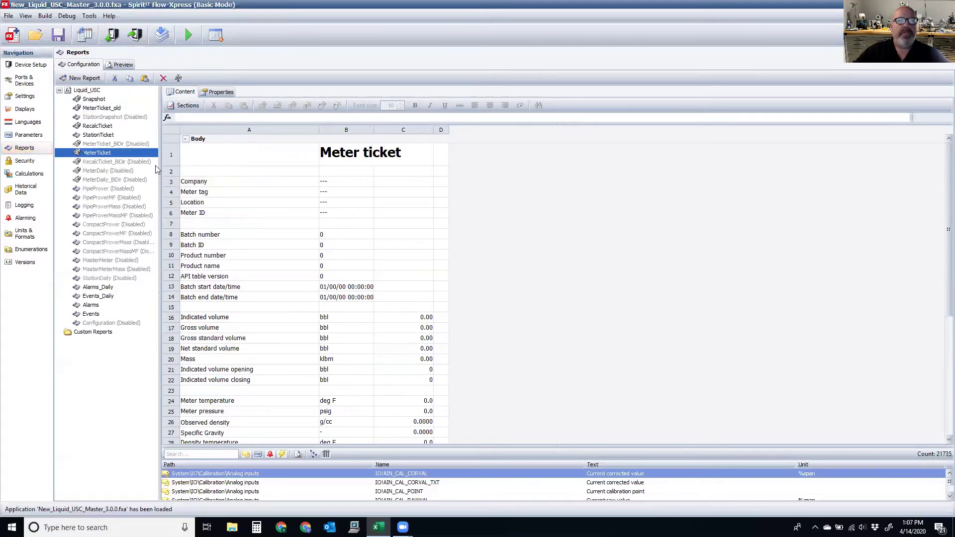
click(137, 170)
click(101, 155)
- Disable the MeterTicket_old report and open the new MeterTicket report
right_click(94, 109)
click(120, 124)
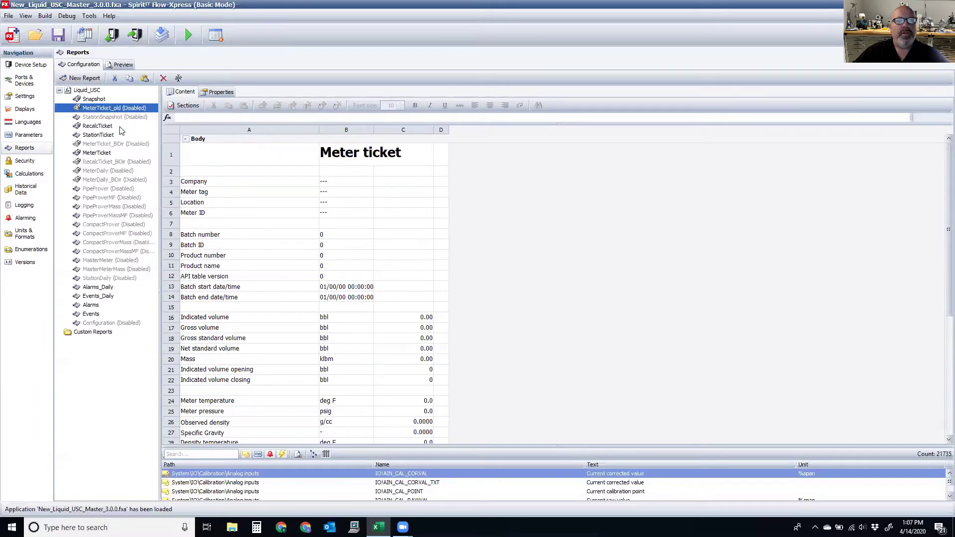
click(228, 211)
click(102, 153)
- Replace the 'Meter ticket' title in cell B1 with 'CRT Ticket'
click(251, 217)
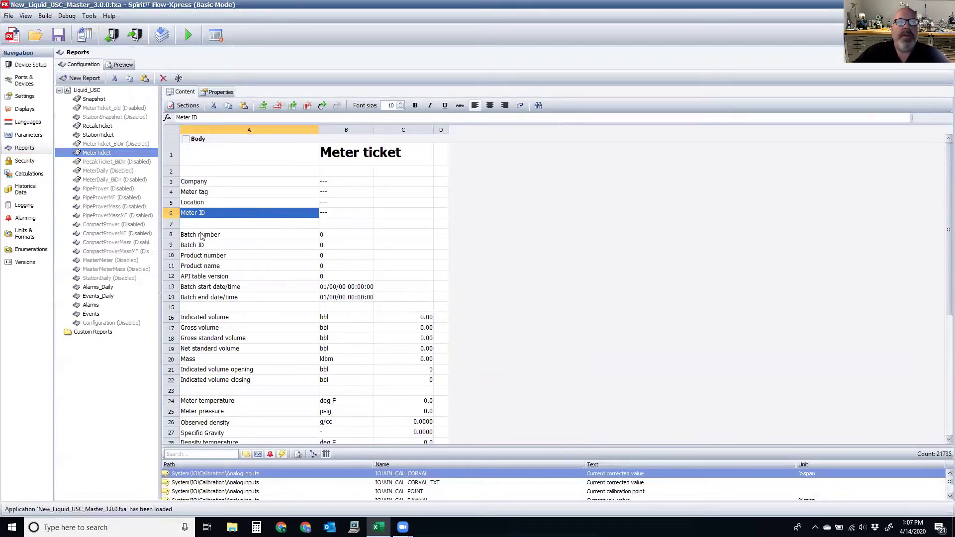
click(192, 203)
click(208, 246)
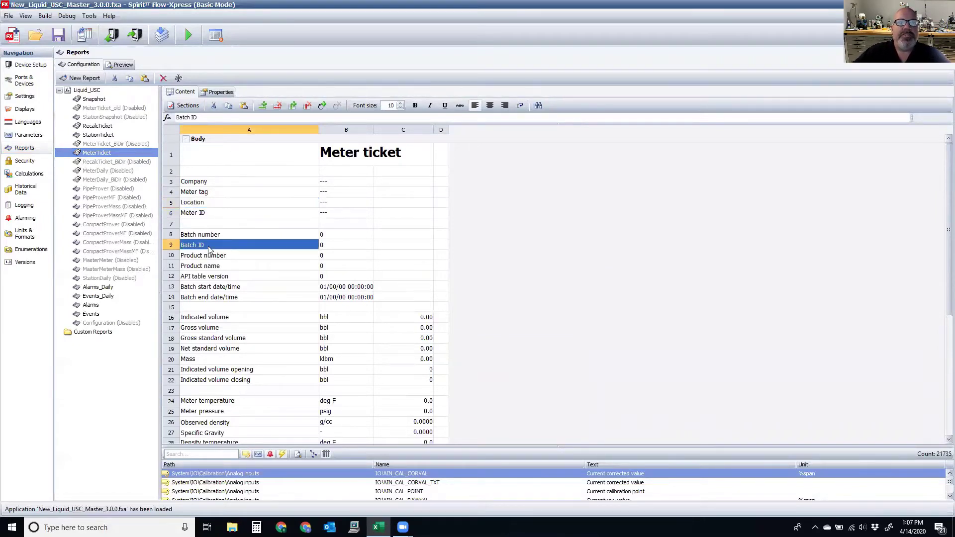
click(376, 155)
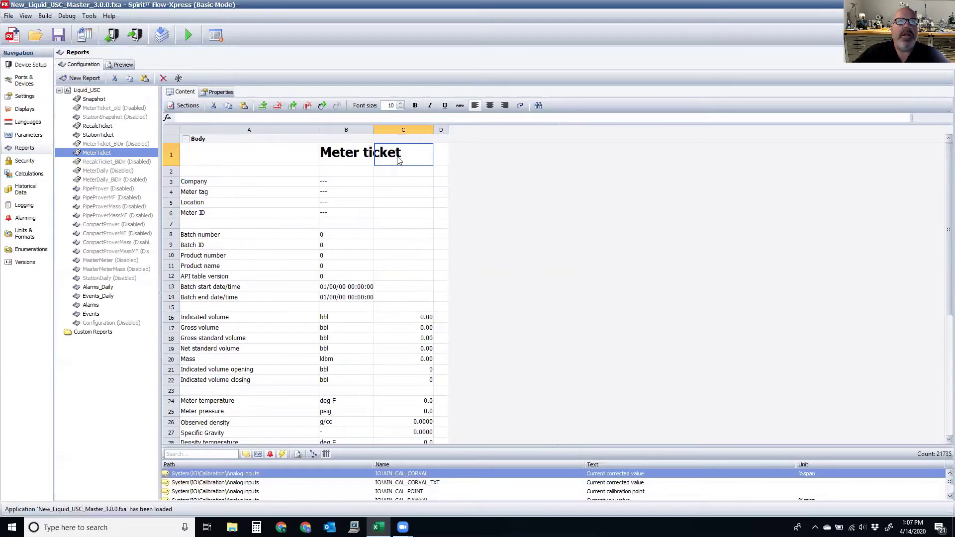
double_click(400, 158)
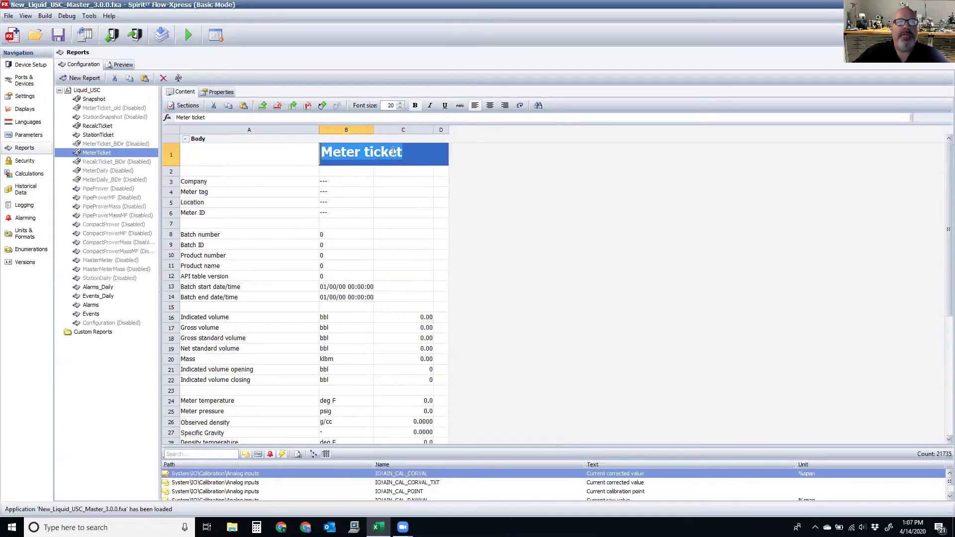
drag(402, 150, 301, 157)
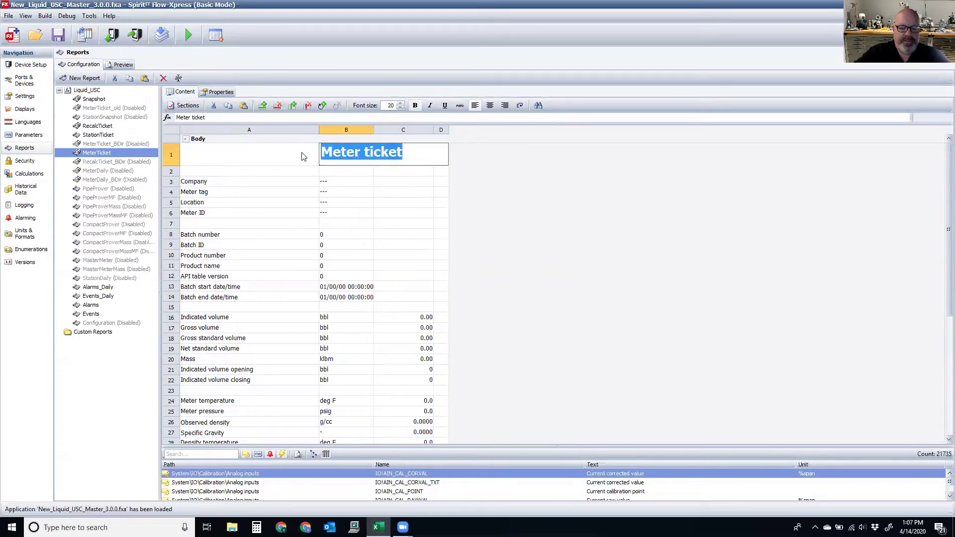
text(Brent)
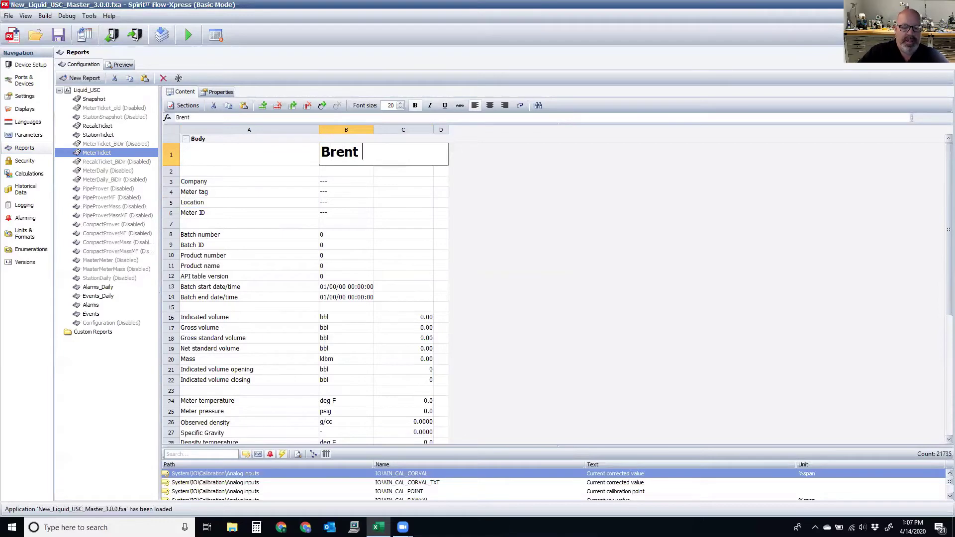
text( tict)
key(BackSpace)
key(BackSpace)
key(BackSpace)
key(BackSpace)
key(BackSpace)
key(BackSpace)
key(BackSpace)
key(BackSpace)
key(BackSpace)
key(BackSpace)
text(CRT)
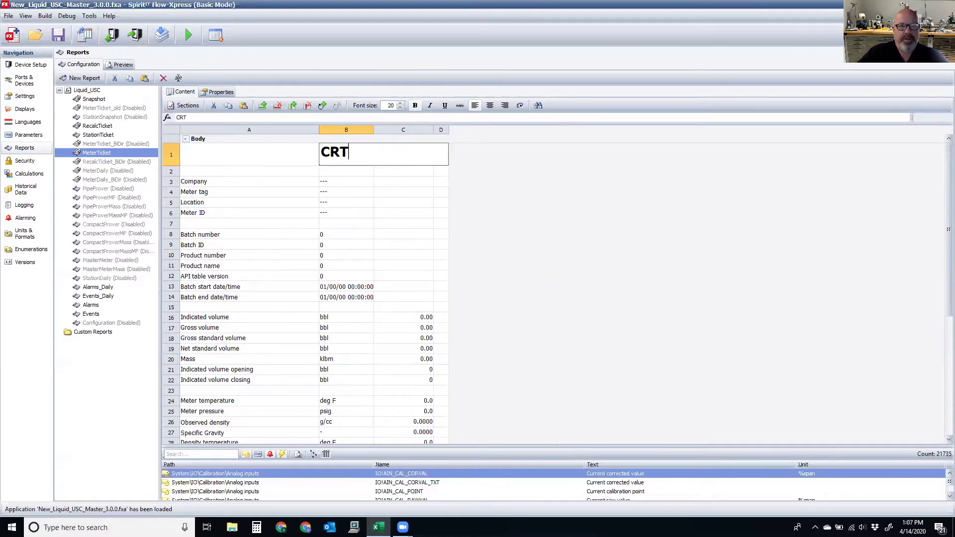
text( Ticket)
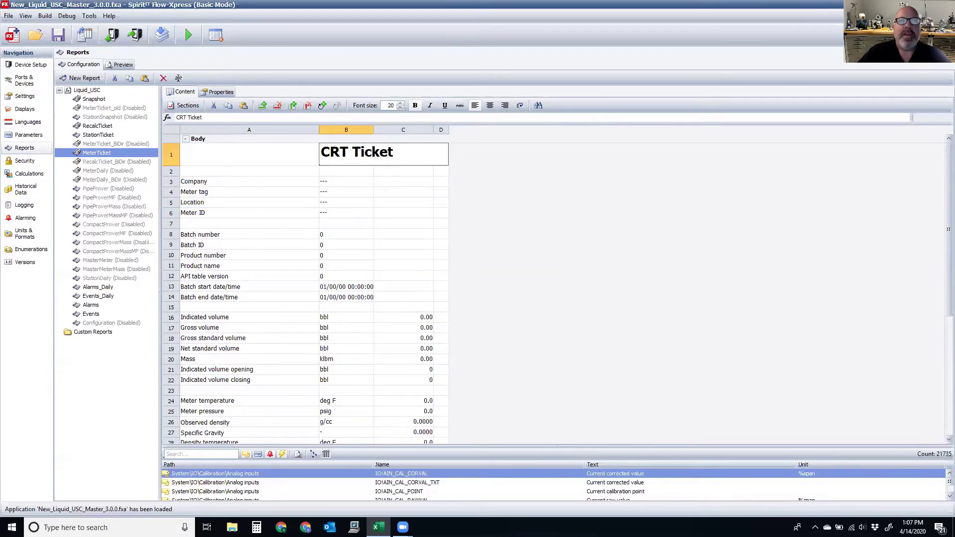
- Commit the CRT Ticket title and select the Company and Meter tag label cells
click(216, 182)
click(214, 183)
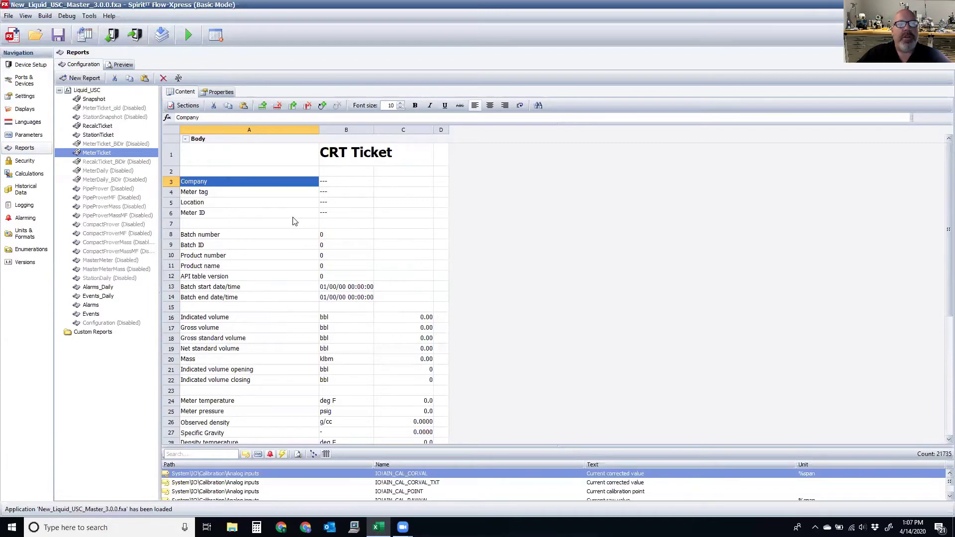
click(204, 191)
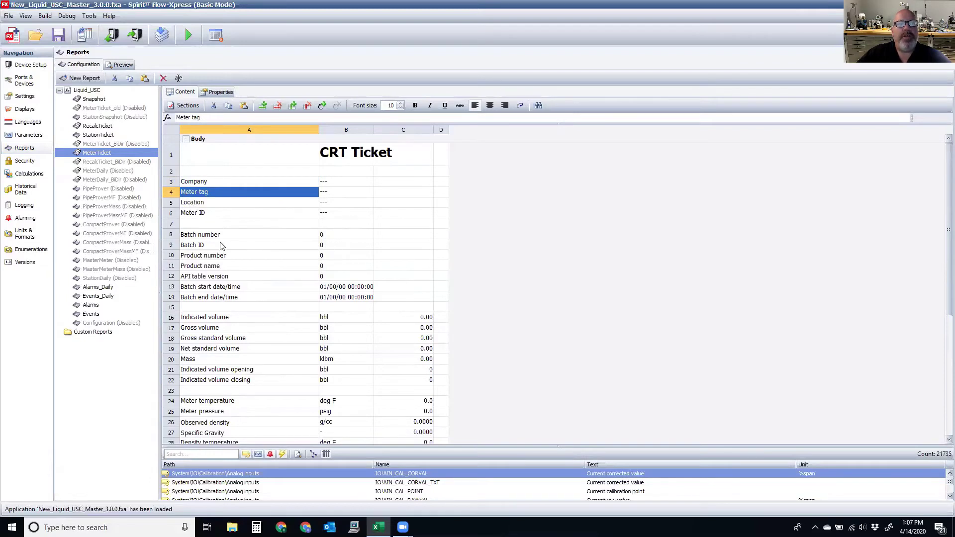
- Inspect row and column options for row 7, column C and rows 3–8, then dismiss them
click(174, 225)
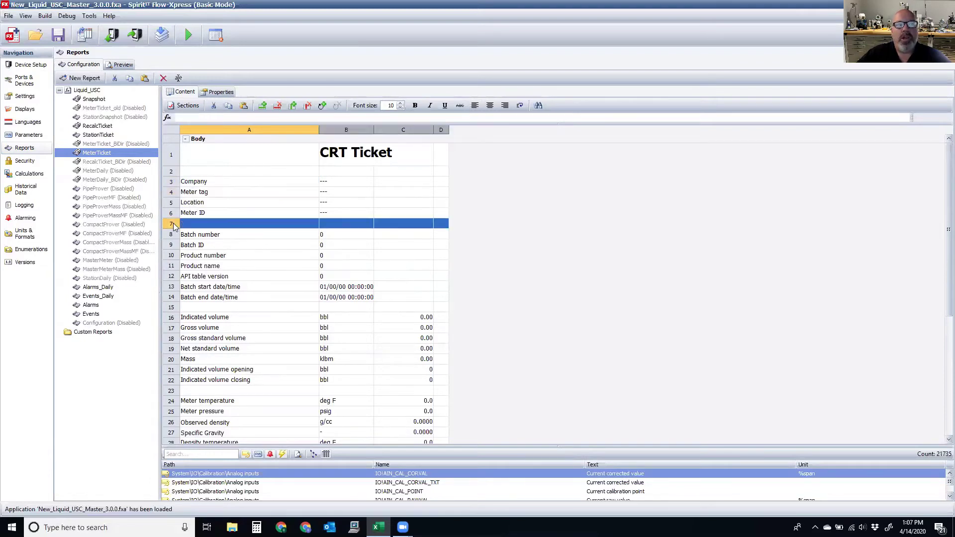
right_click(174, 226)
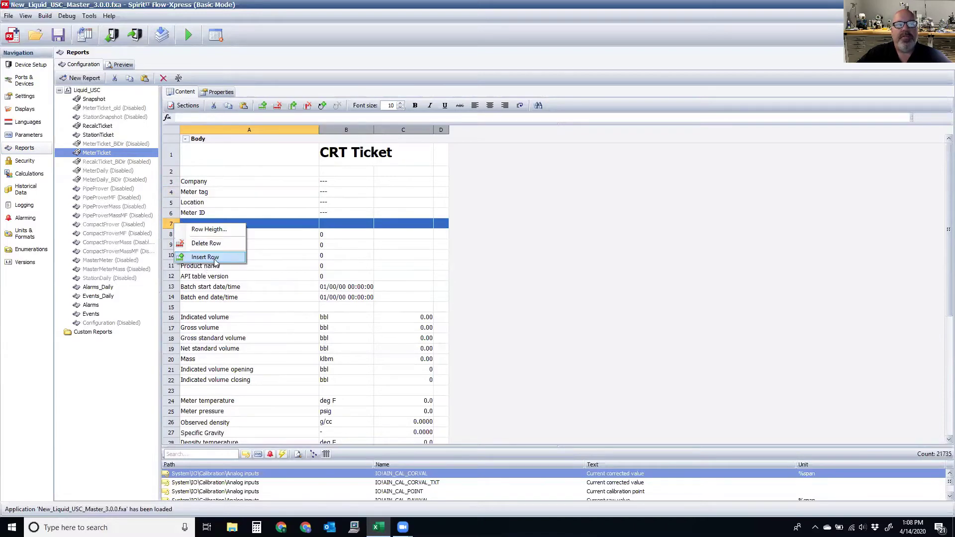
click(420, 129)
right_click(420, 130)
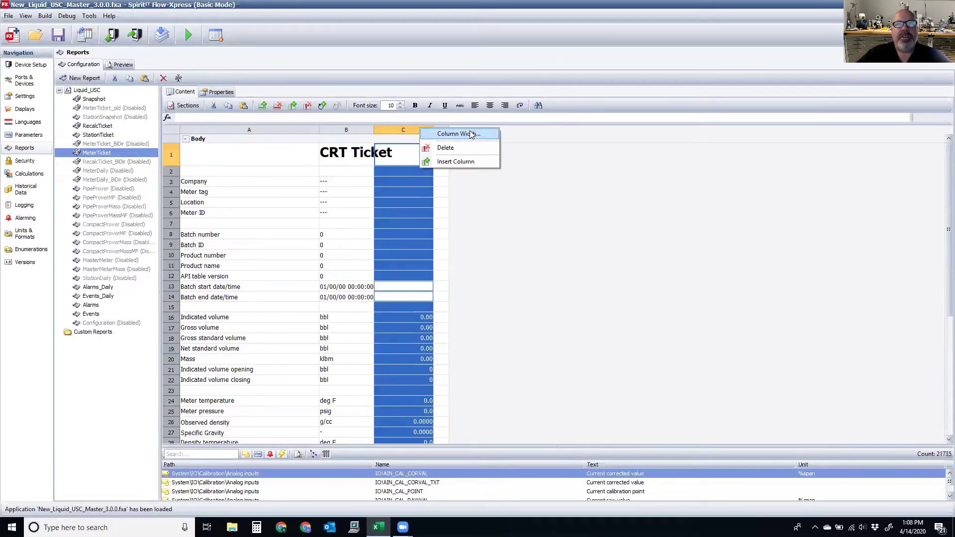
click(169, 182)
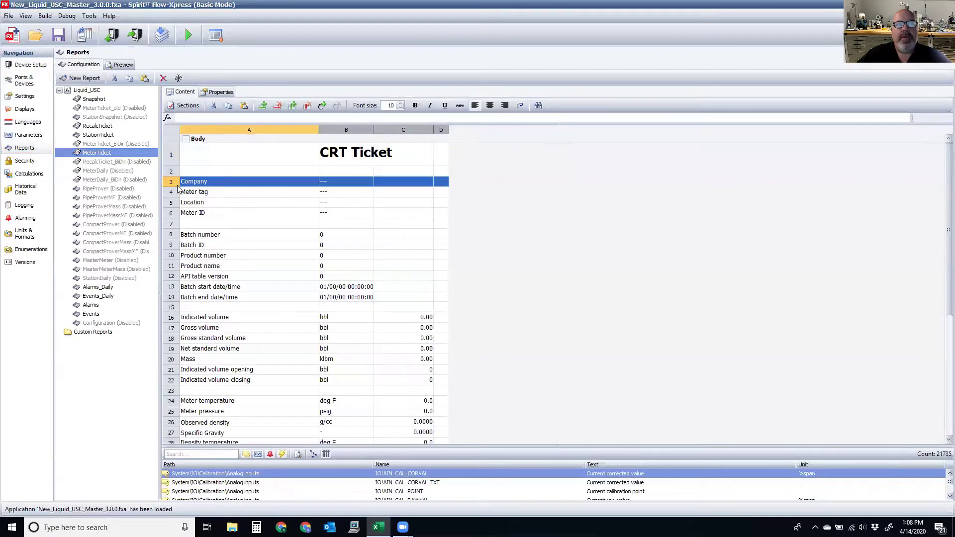
right_click(169, 182)
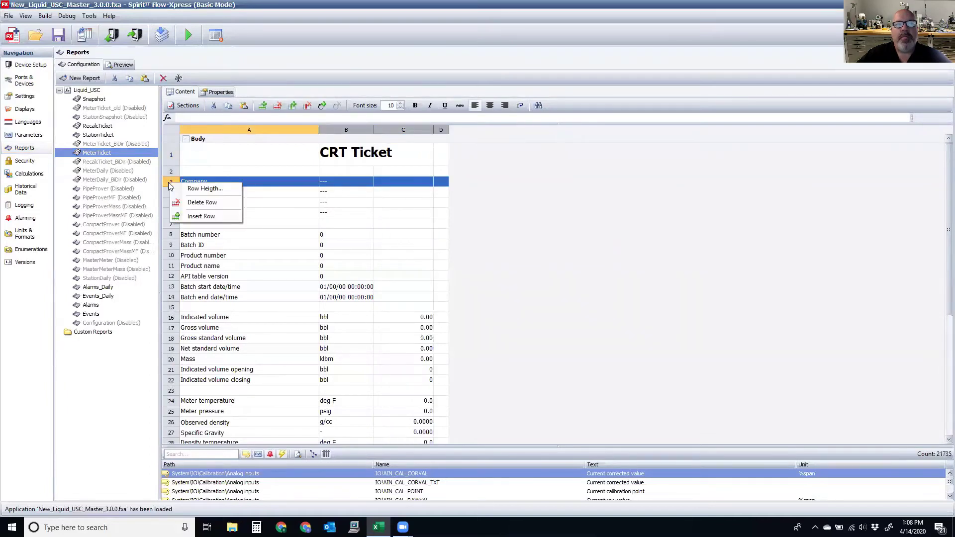
click(168, 182)
drag(168, 182, 173, 296)
right_click(172, 296)
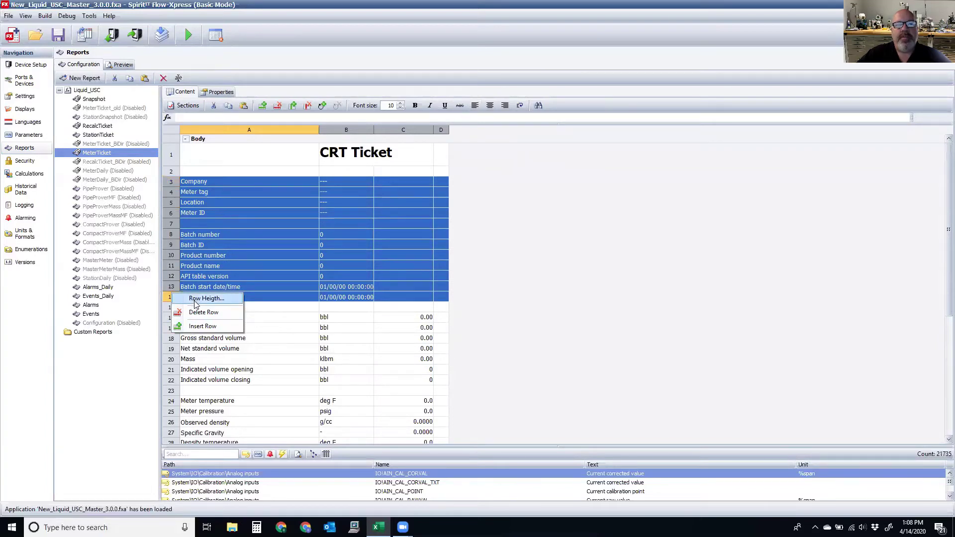
click(170, 182)
- Copy the CRT Ticket rows from Company through Product number, then open RecalcTicket
click(202, 184)
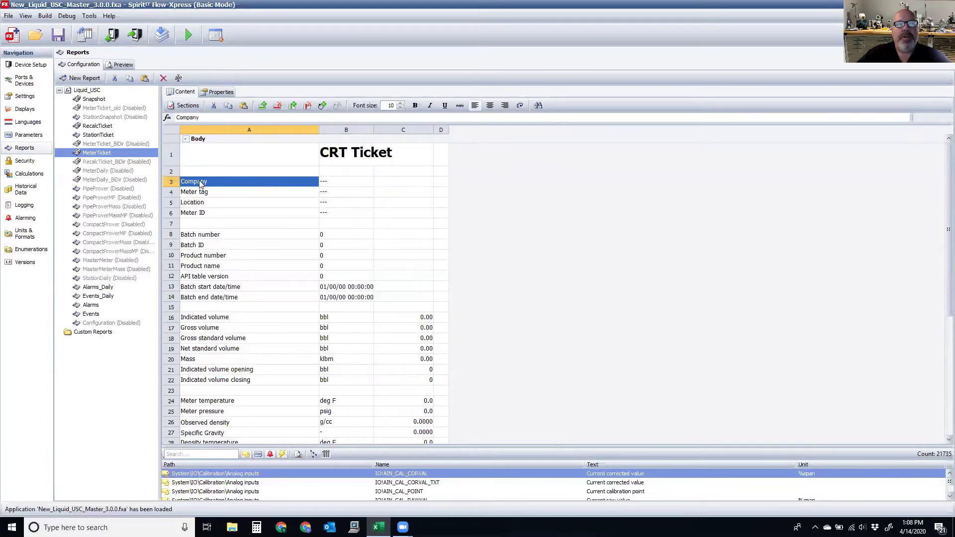
click(225, 181)
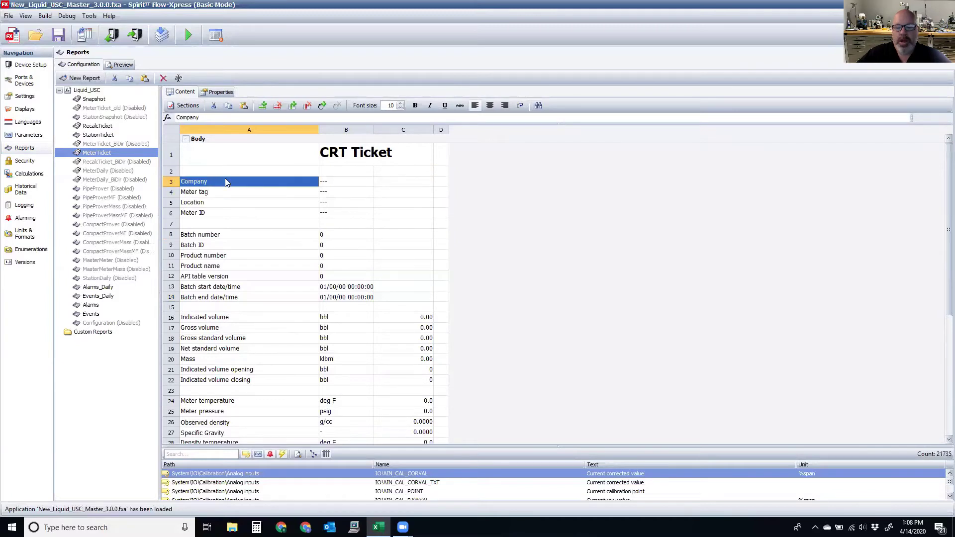
key(shift+Right)
key(shift+Right)
key(shift+Down)
key(shift+Down)
key(shift+Down)
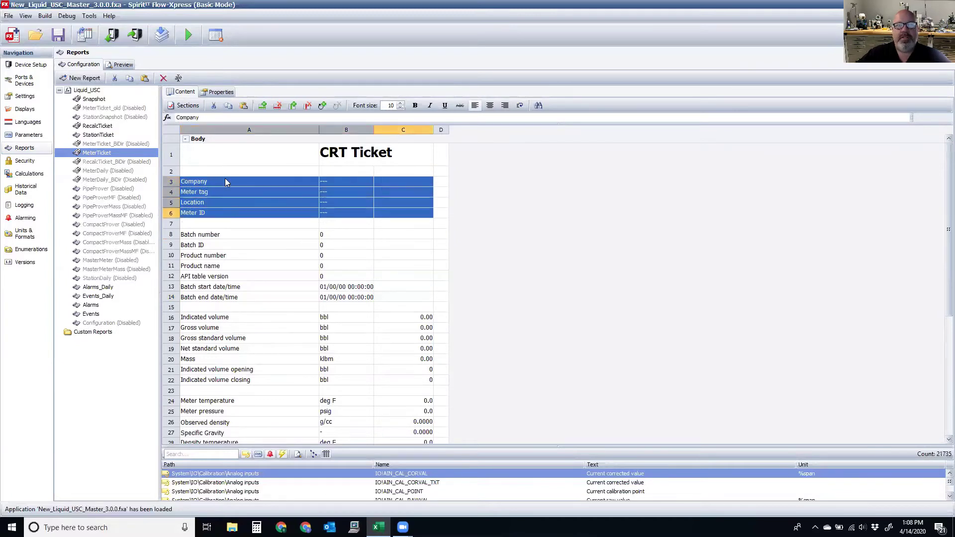
key(shift+Down)
key(shift+Down)
key(shift+Down)
key(shift+Down)
right_click(225, 182)
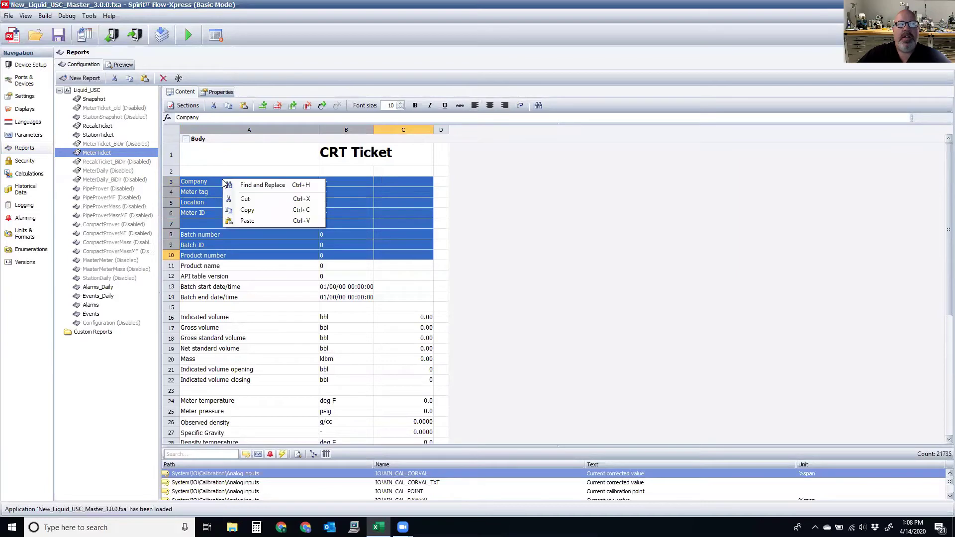
click(242, 209)
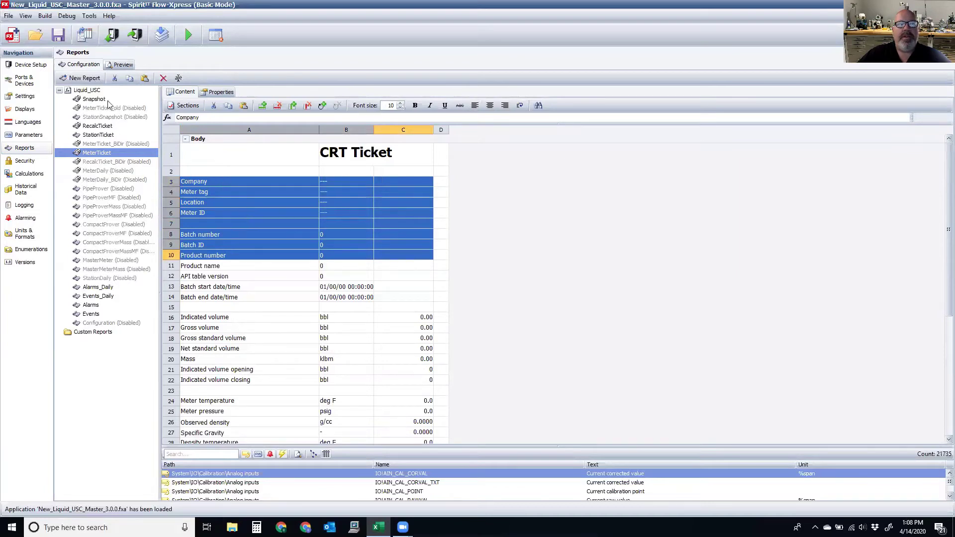
click(98, 128)
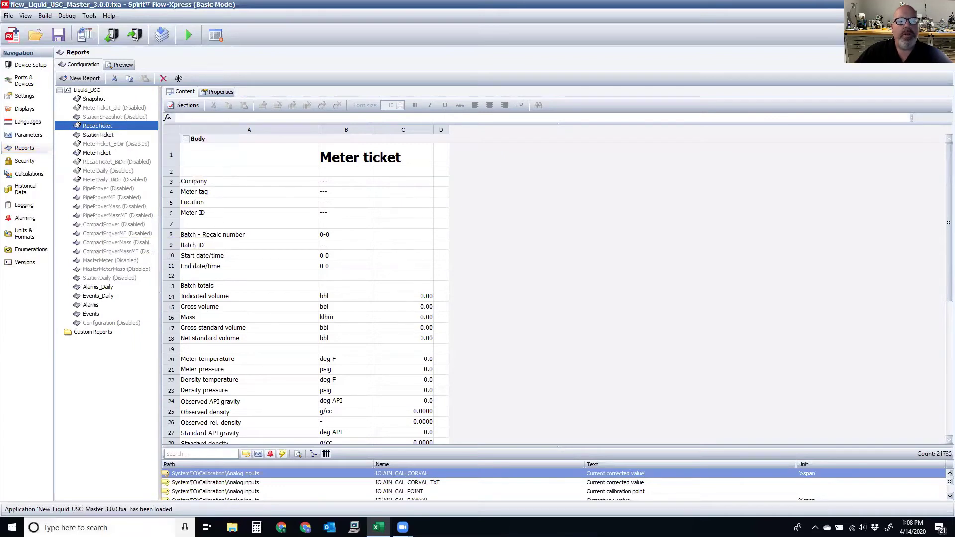
- Launch another Flow-Xpress instance by searching 'Flow' in the Start menu
click(12, 527)
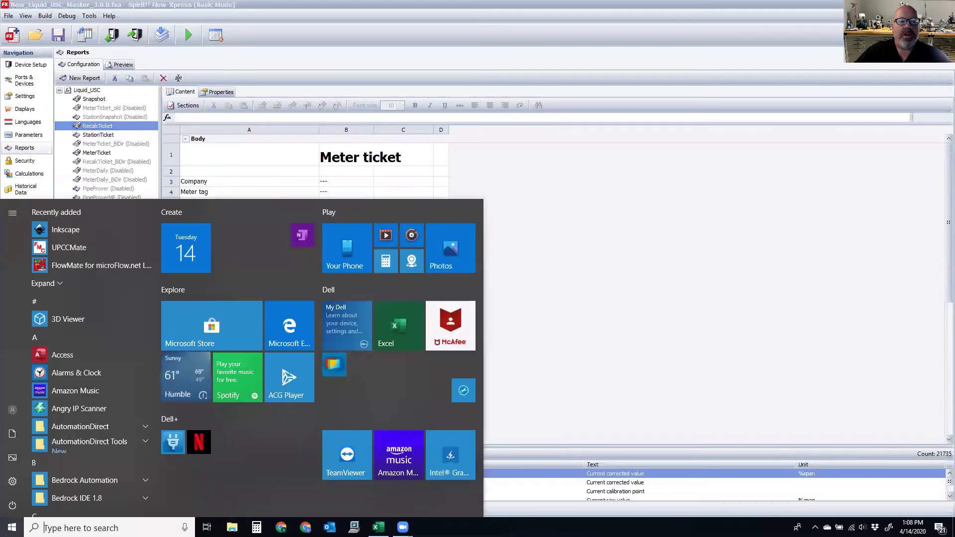
click(79, 528)
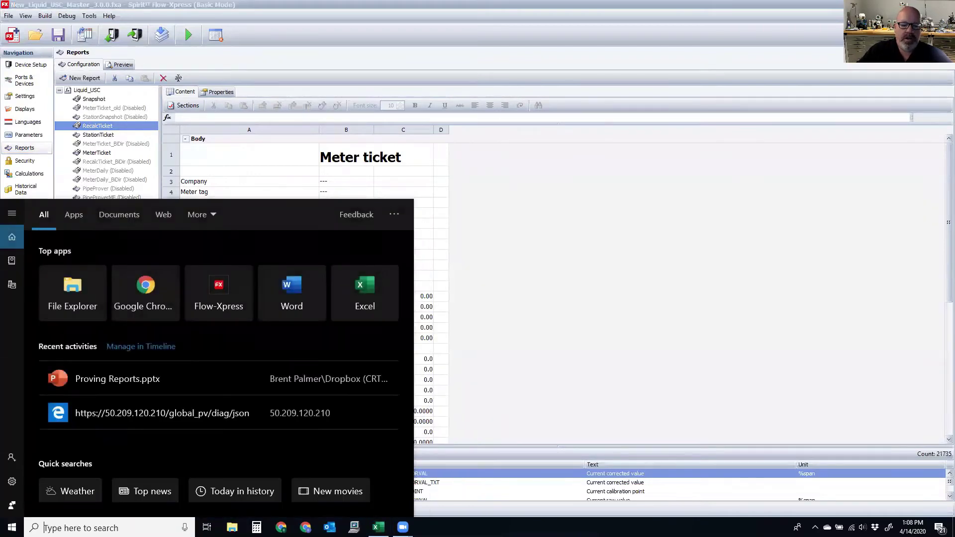
text(Flow)
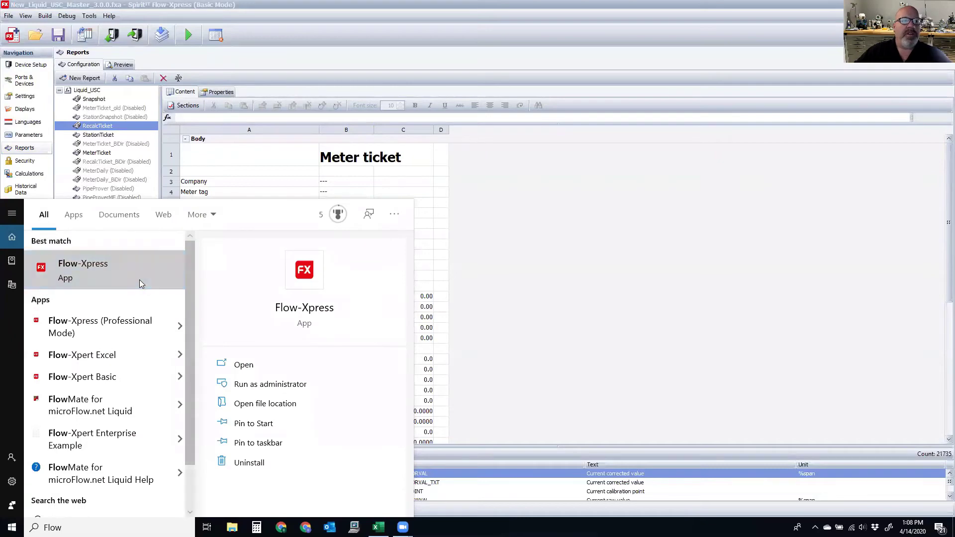
click(140, 282)
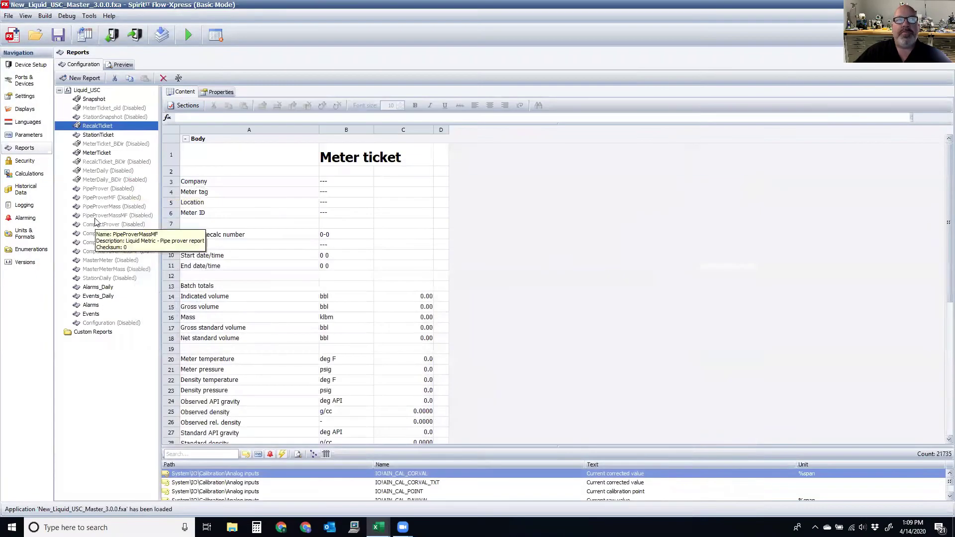
- Return to the MeterTicket report's CRT Ticket layout in the Reports tree
right_click(96, 220)
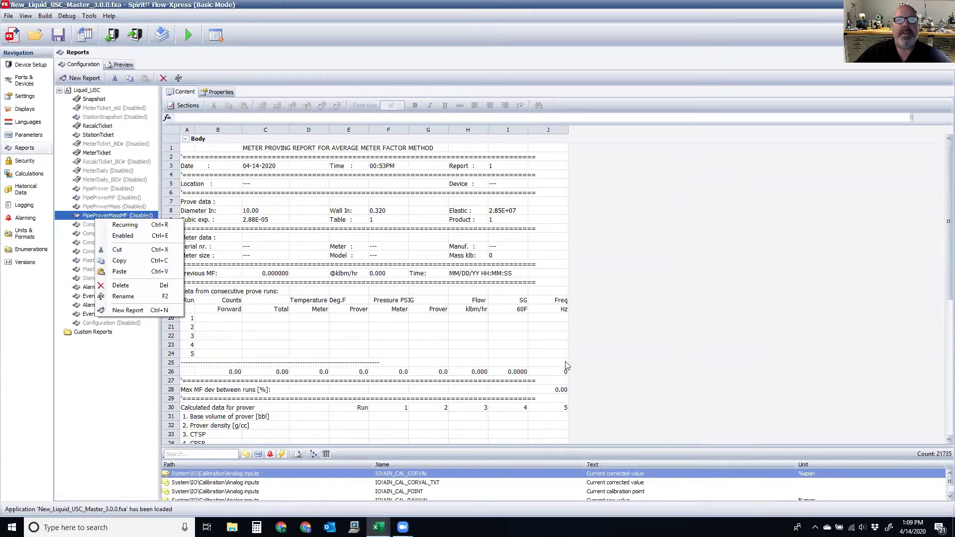
click(671, 299)
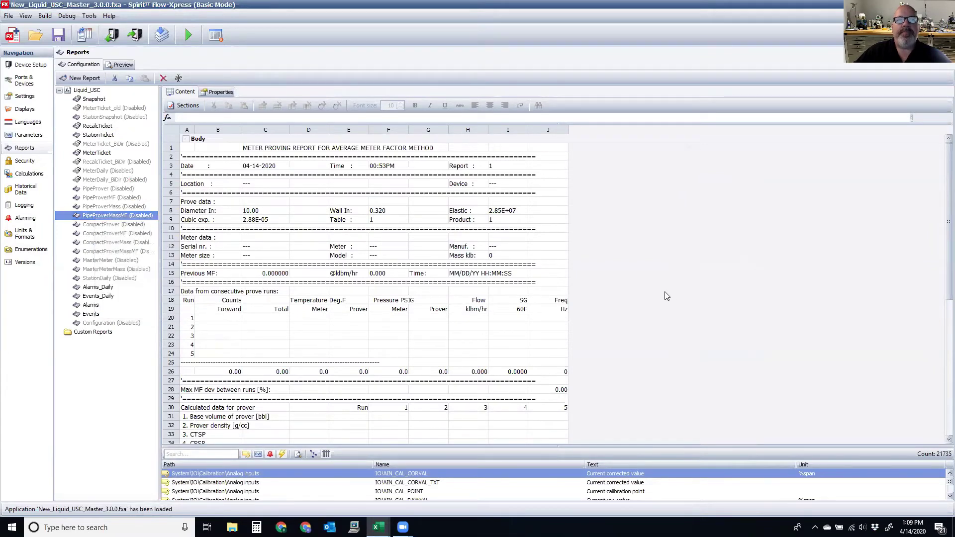
click(97, 152)
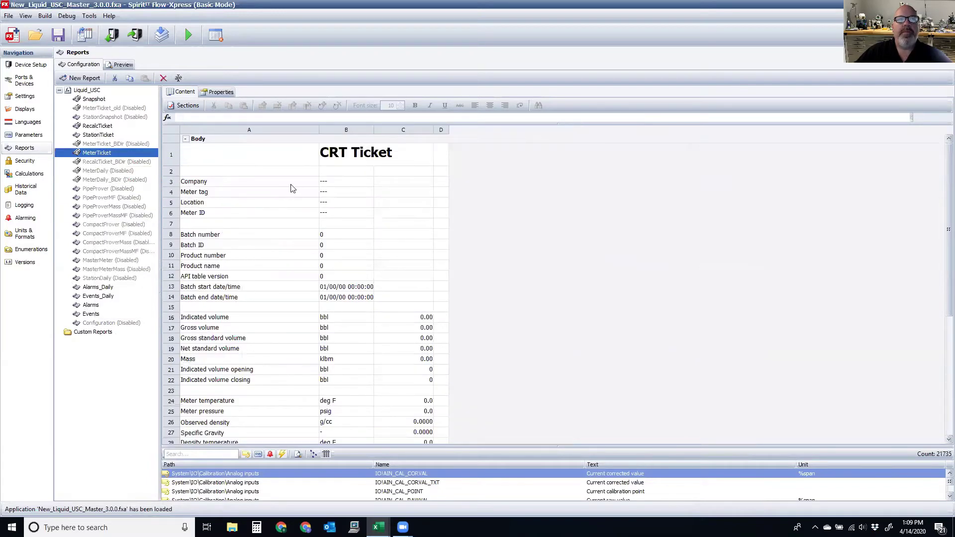
click(197, 183)
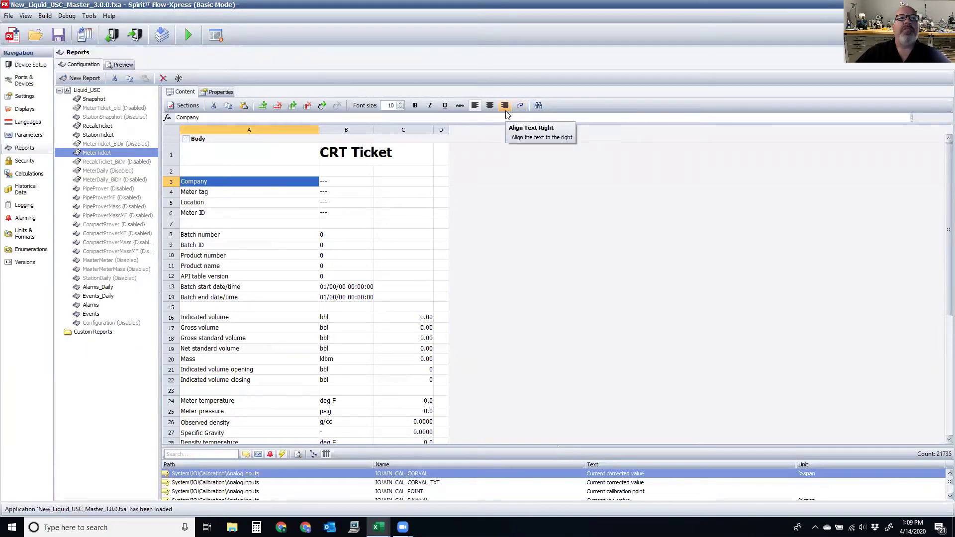
click(191, 193)
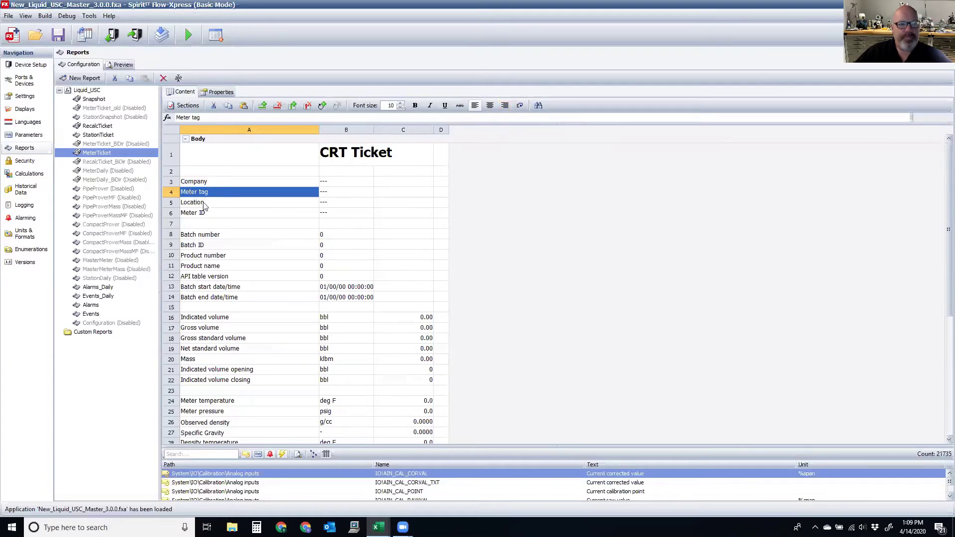
click(206, 204)
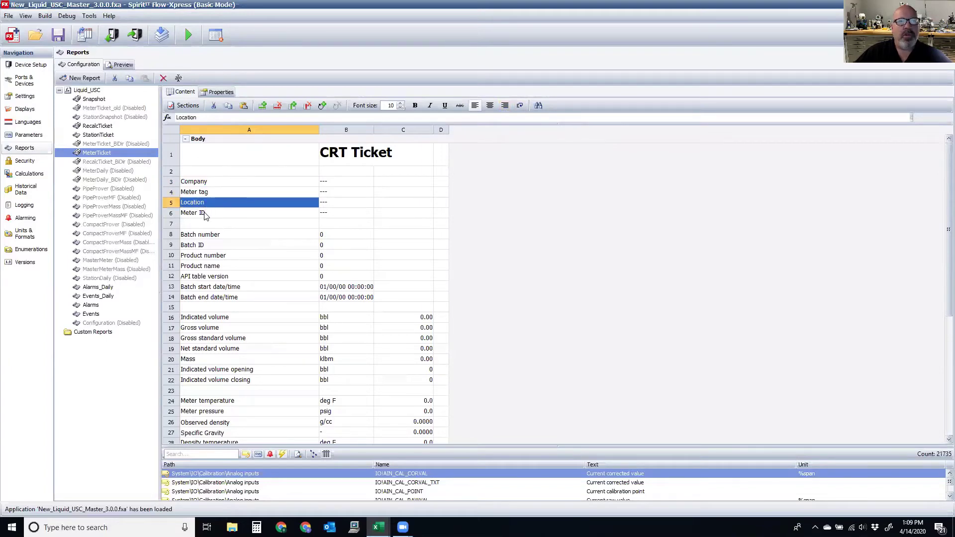
click(206, 213)
scroll(219, 286, down, 1)
scroll(220, 286, down, 4)
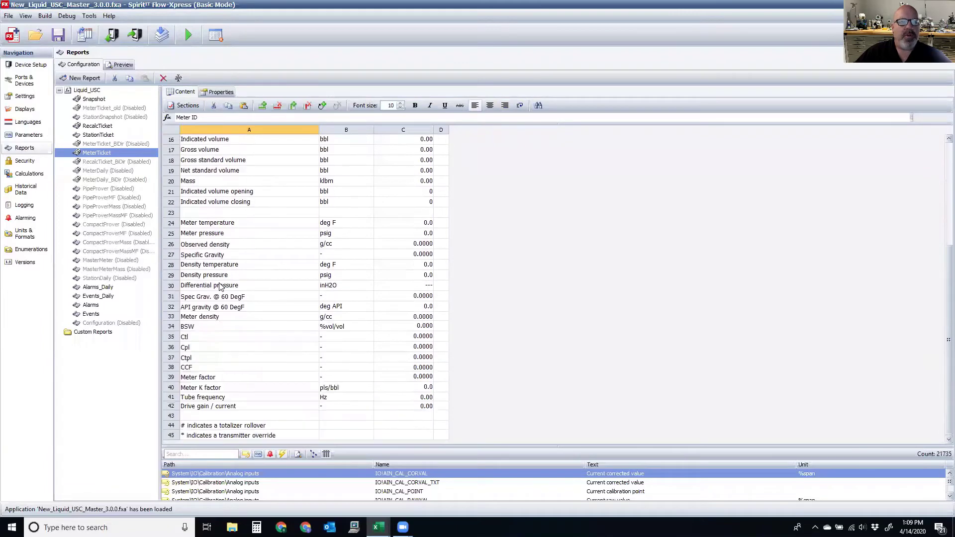
right_click(176, 416)
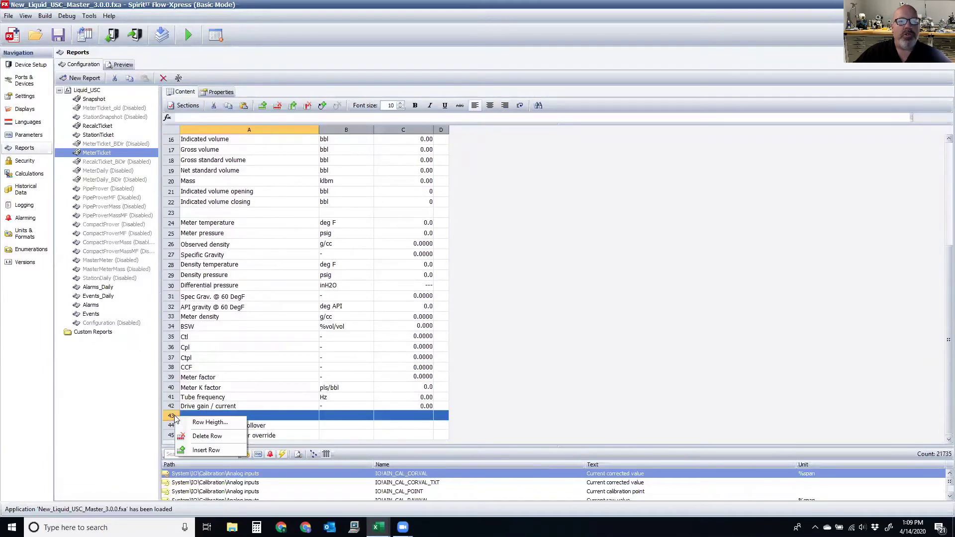
click(279, 341)
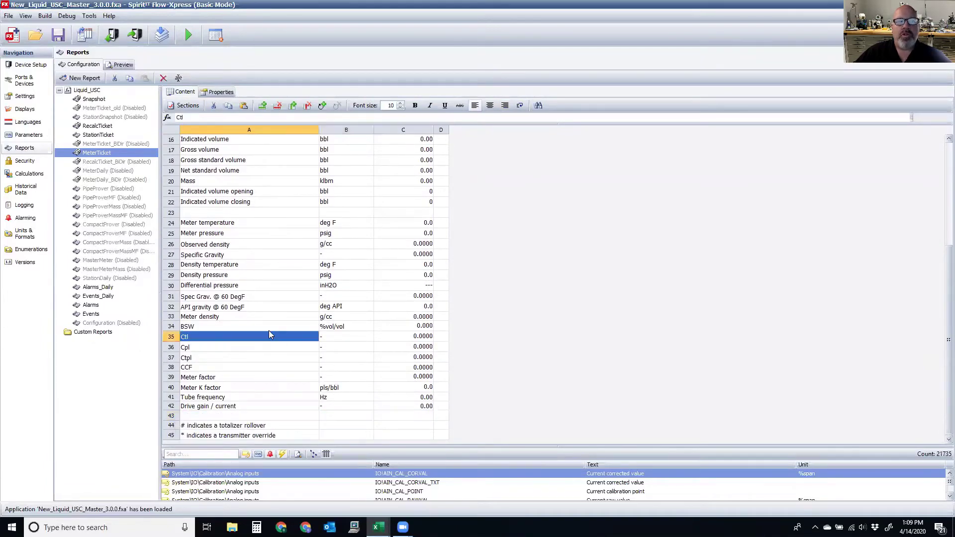
scroll(270, 333, up, 5)
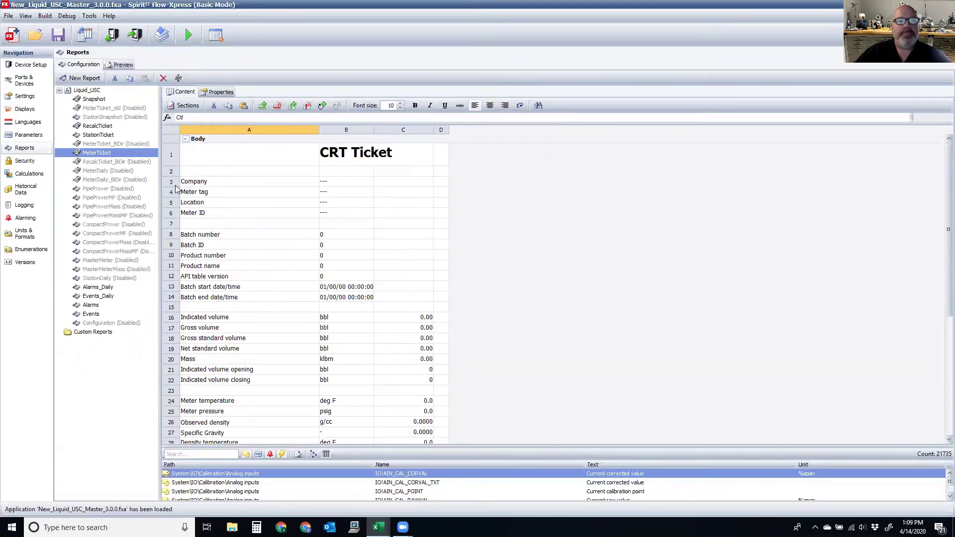
click(184, 184)
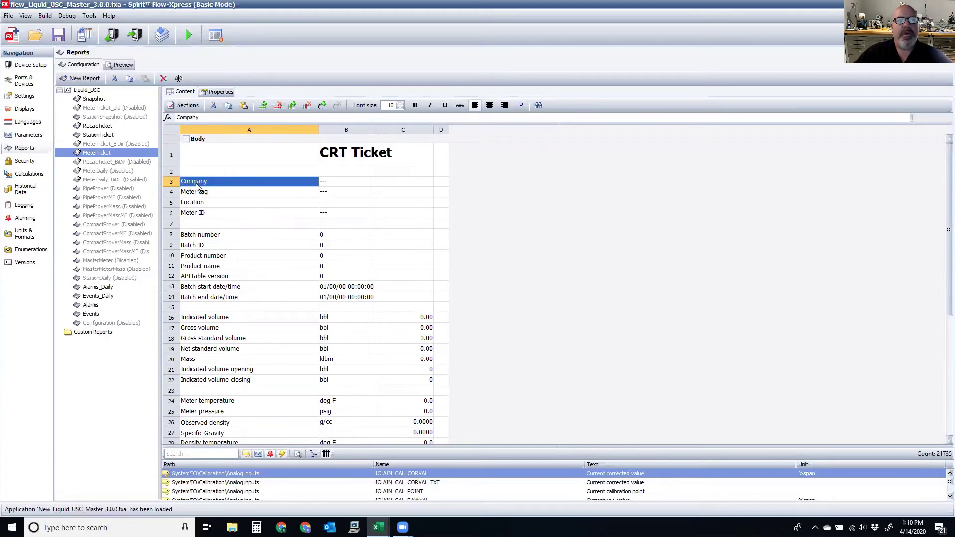
click(339, 184)
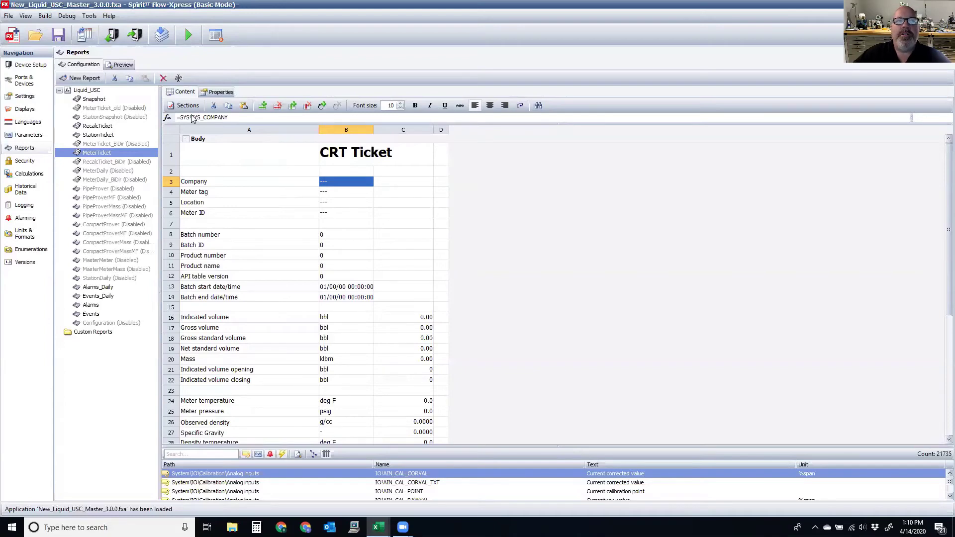
- Enlarge the tag list and filter it to company tags
drag(402, 446, 382, 318)
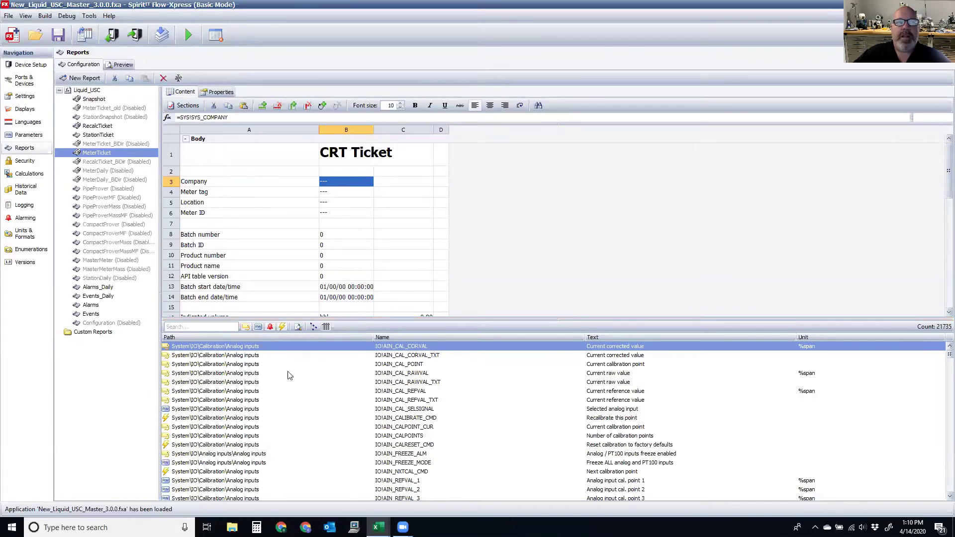
click(201, 327)
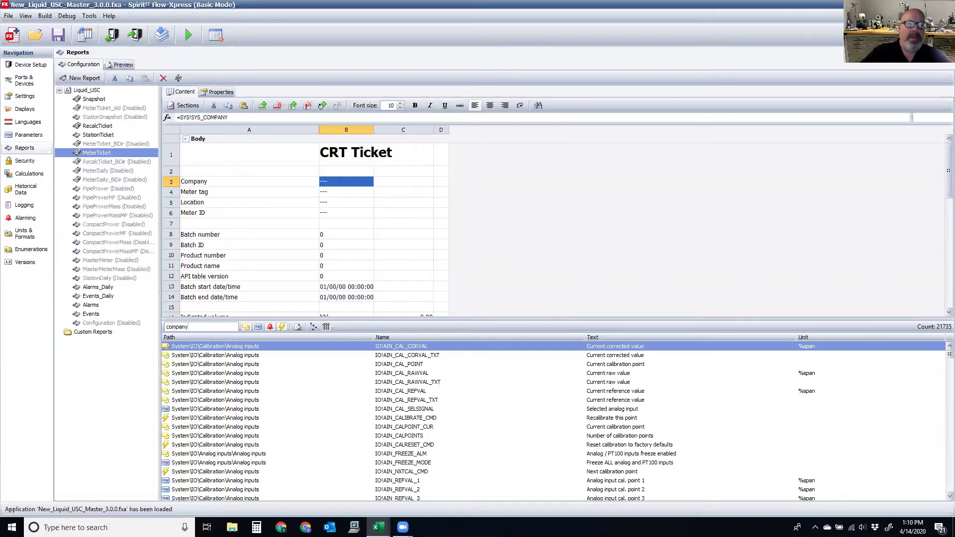
key(Return)
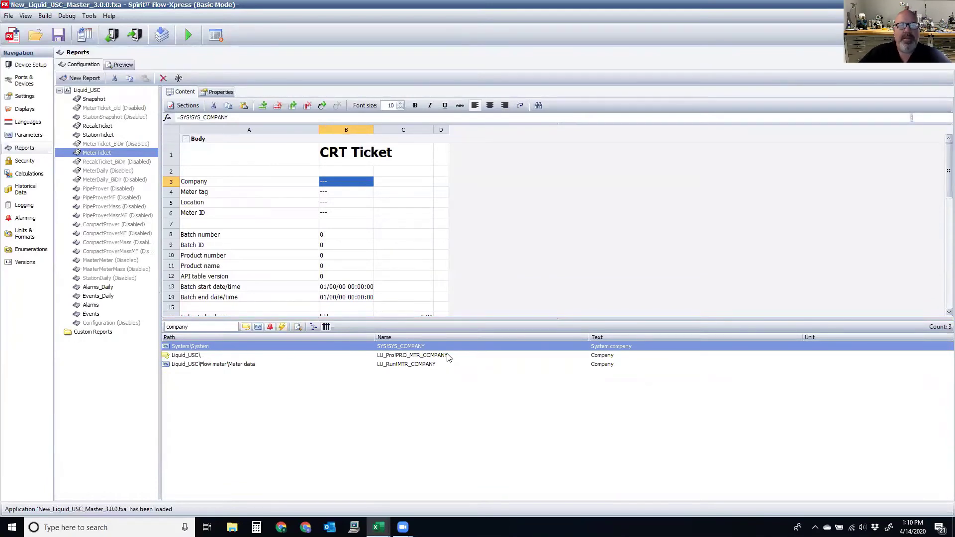
click(176, 356)
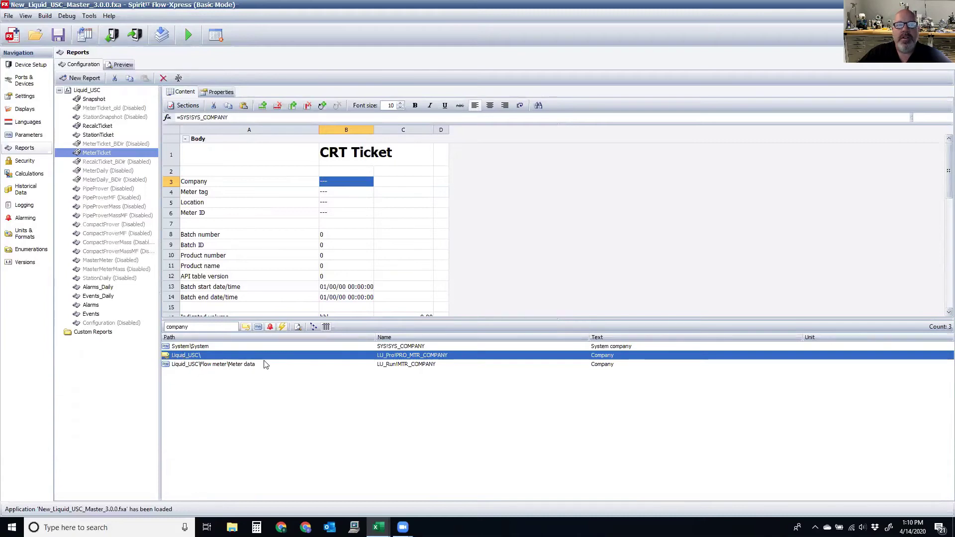
- Drag the Flow meter Meter data company tag (=LU_Run!MTR_COMPANY) into cell C3
click(250, 365)
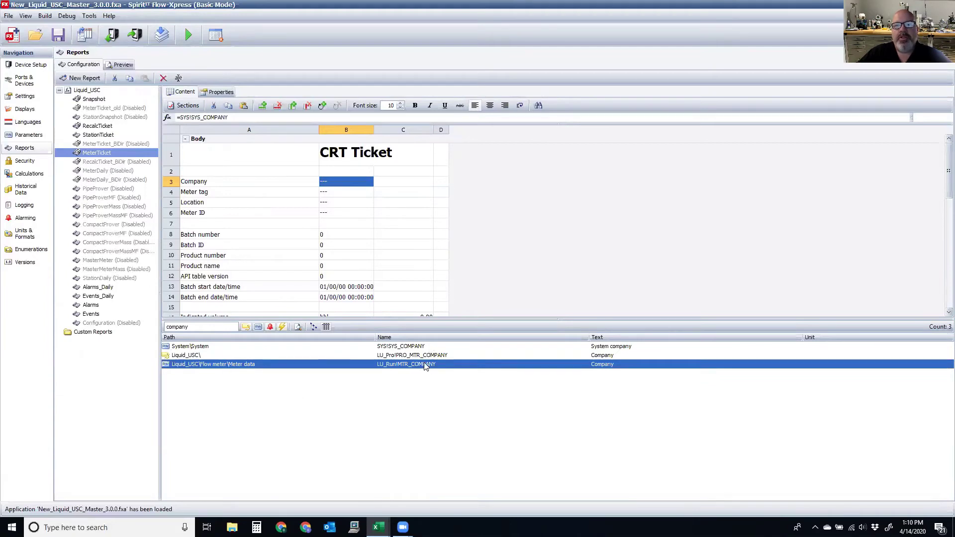
click(170, 347)
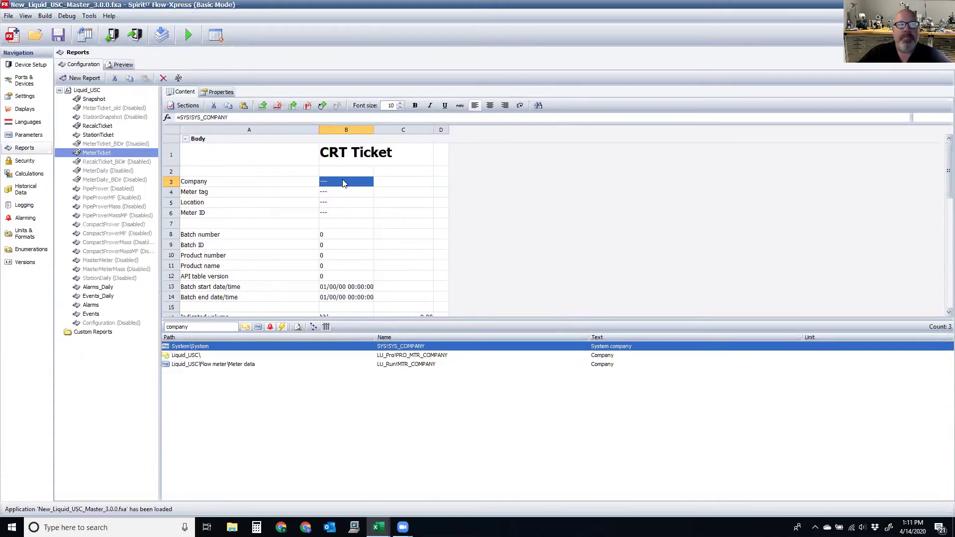
click(174, 365)
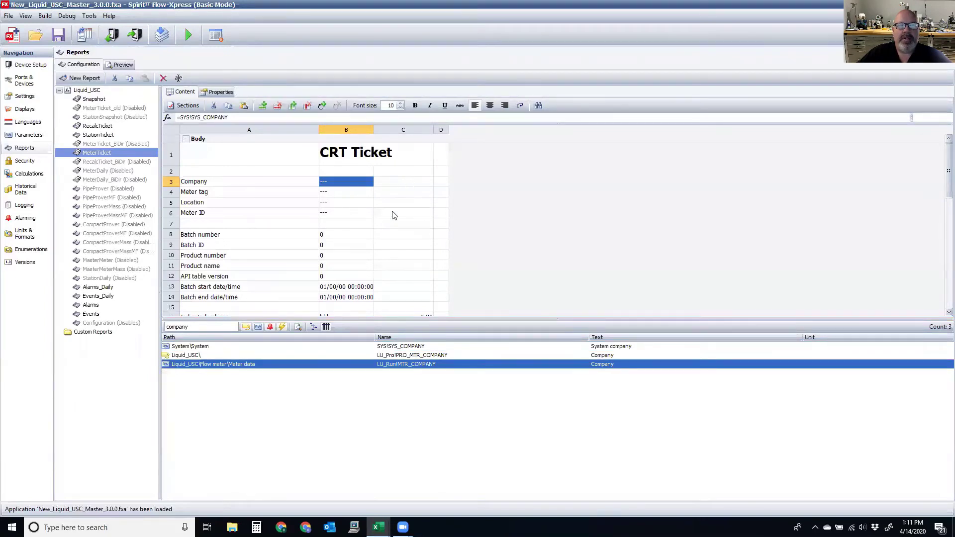
drag(180, 371, 401, 183)
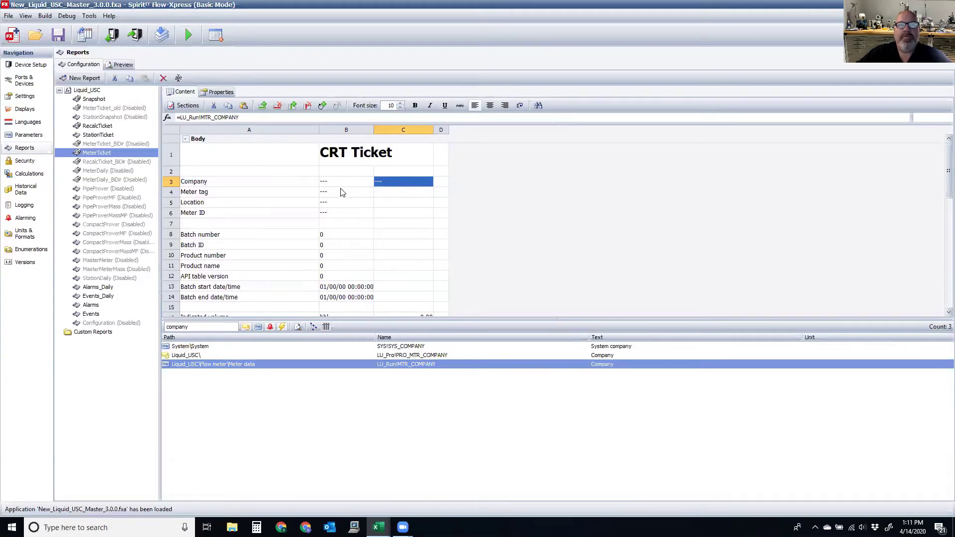
click(301, 192)
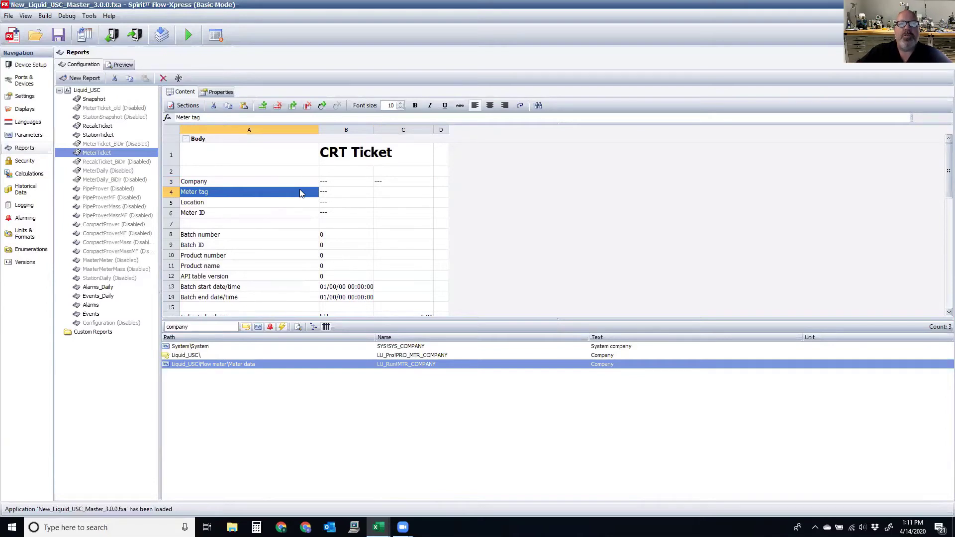
click(331, 191)
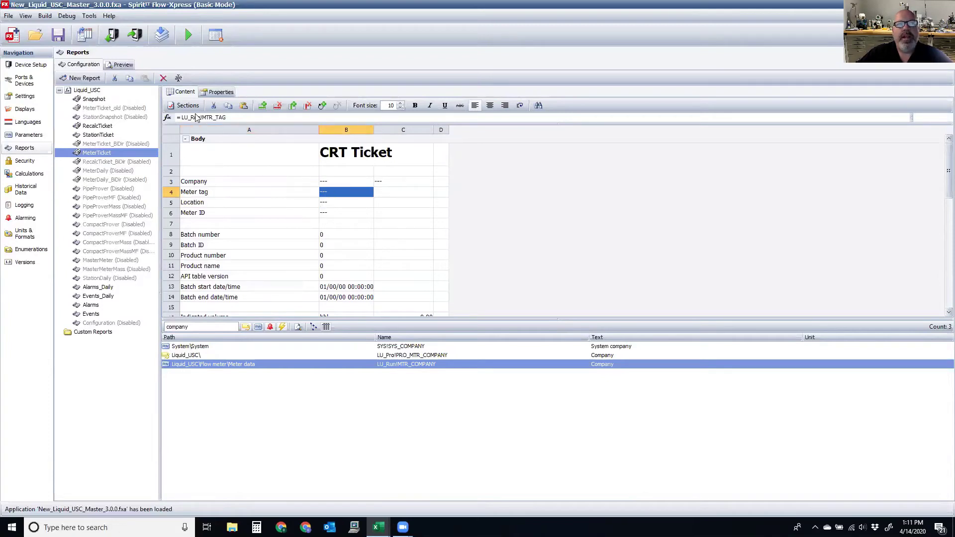
- Check the tags behind Location, Meter ID, Batch number and Batch ID, then clear the tag search
click(330, 200)
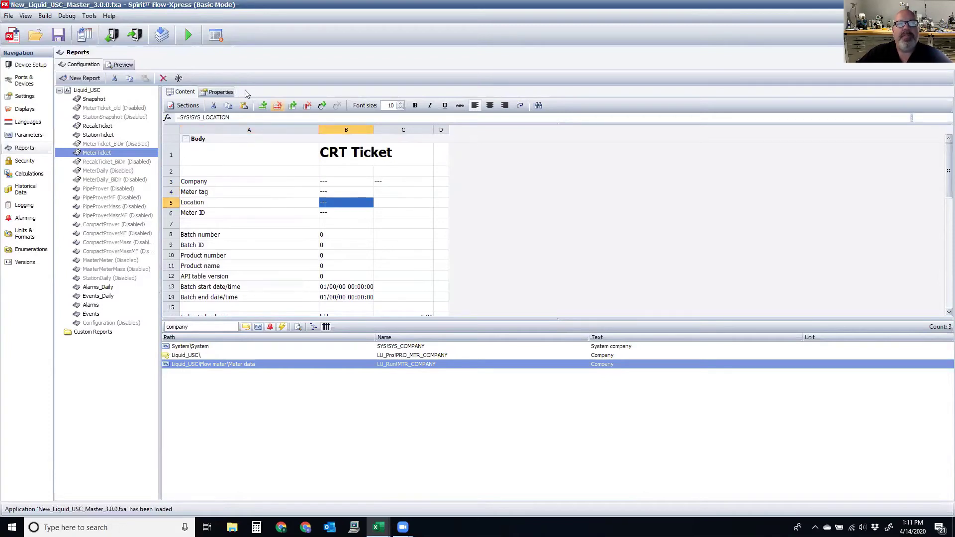
click(341, 213)
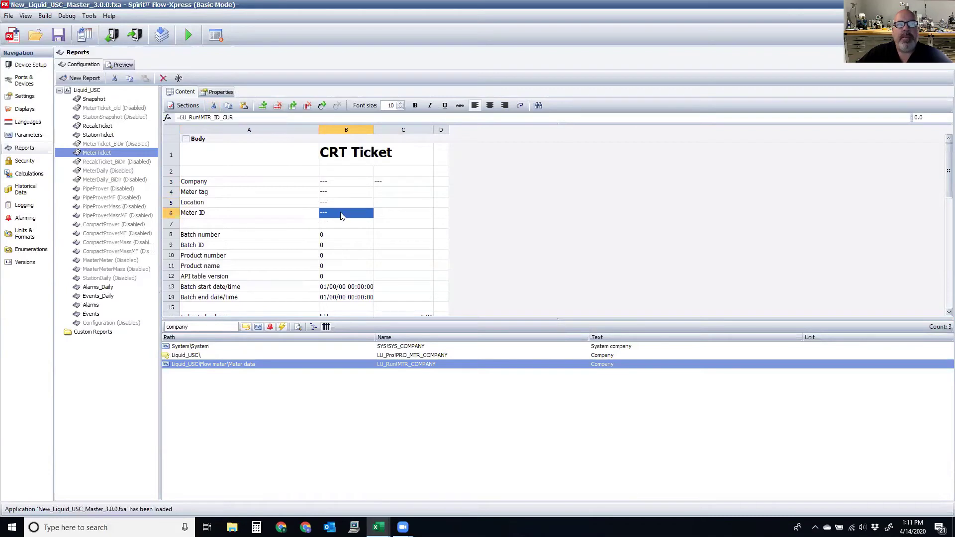
scroll(341, 218, down, 1)
click(341, 197)
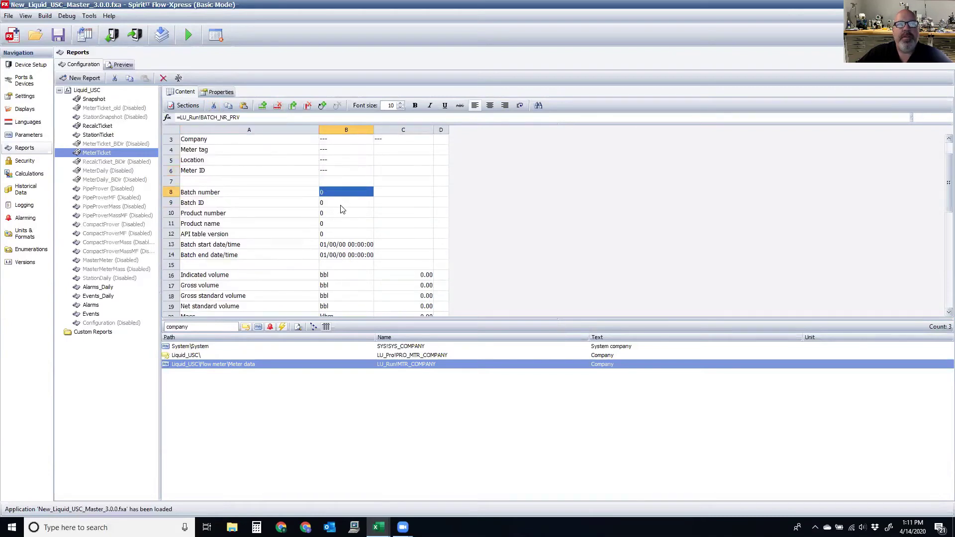
click(342, 209)
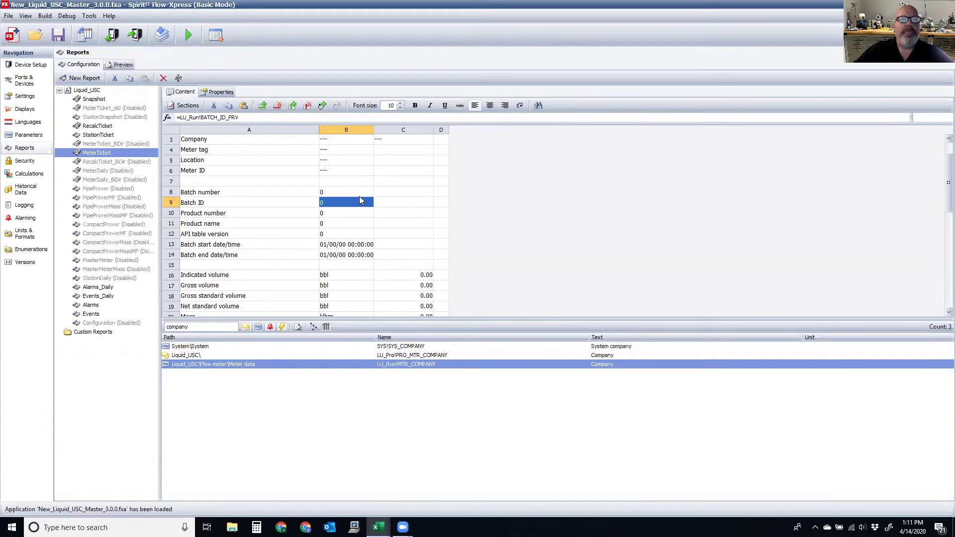
key(ctrl+a)
key(BackSpace)
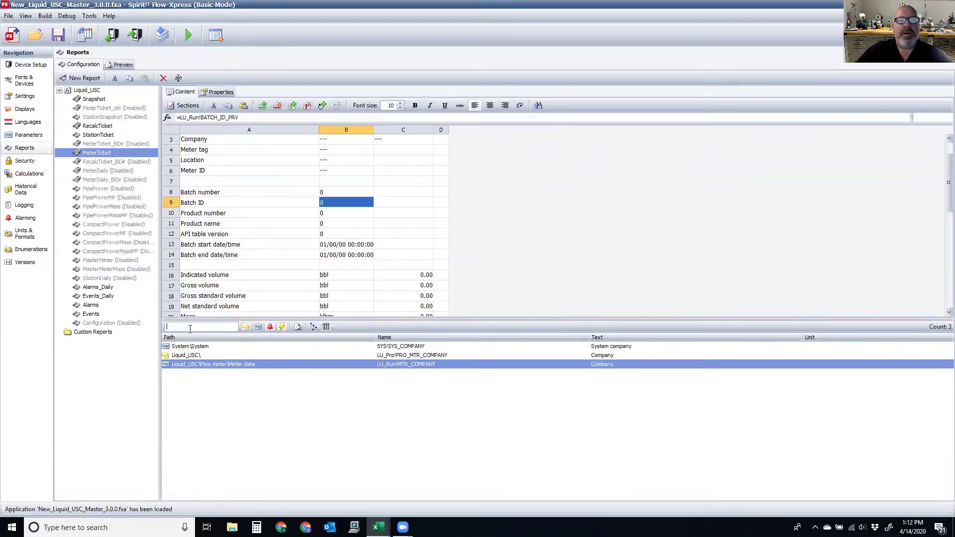
- Show the tag list as a tree with the Liquid_USC folder expanded
click(315, 327)
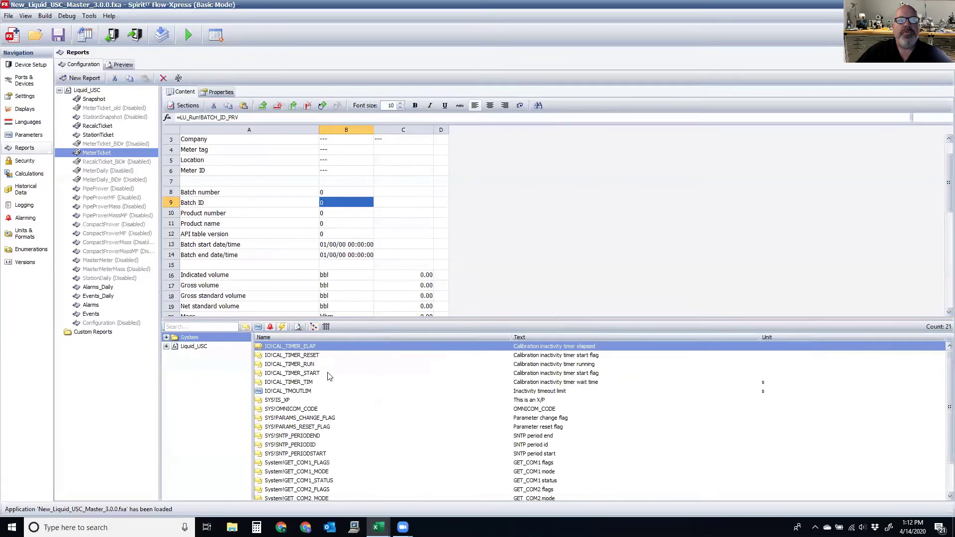
click(166, 346)
scroll(199, 388, down, 6)
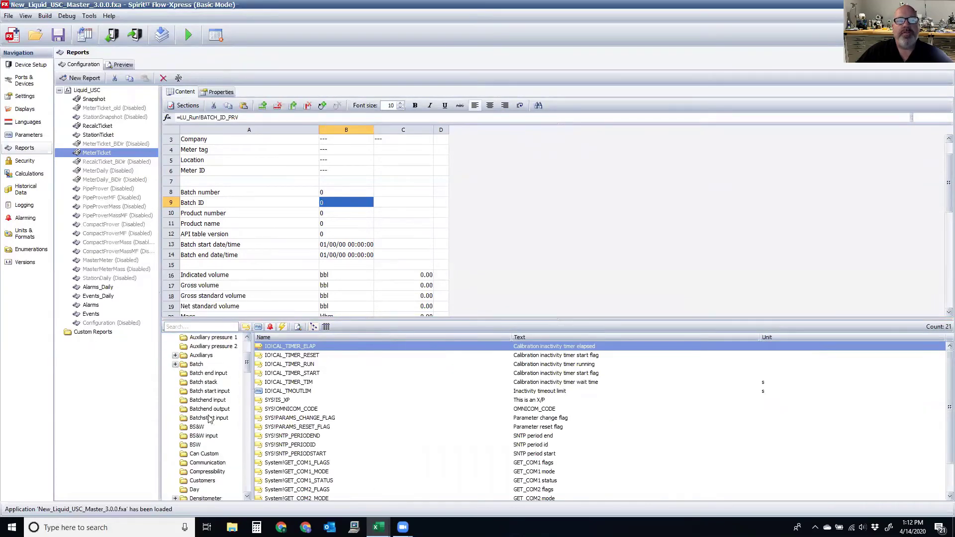
scroll(208, 420, up, 6)
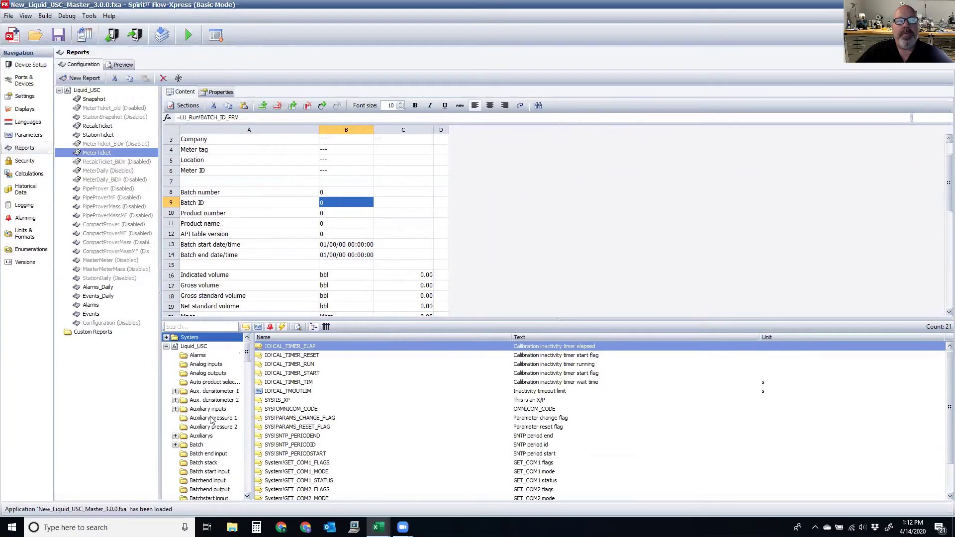
- Copy the Elastic value cell I8 from the PipeProver report
click(395, 205)
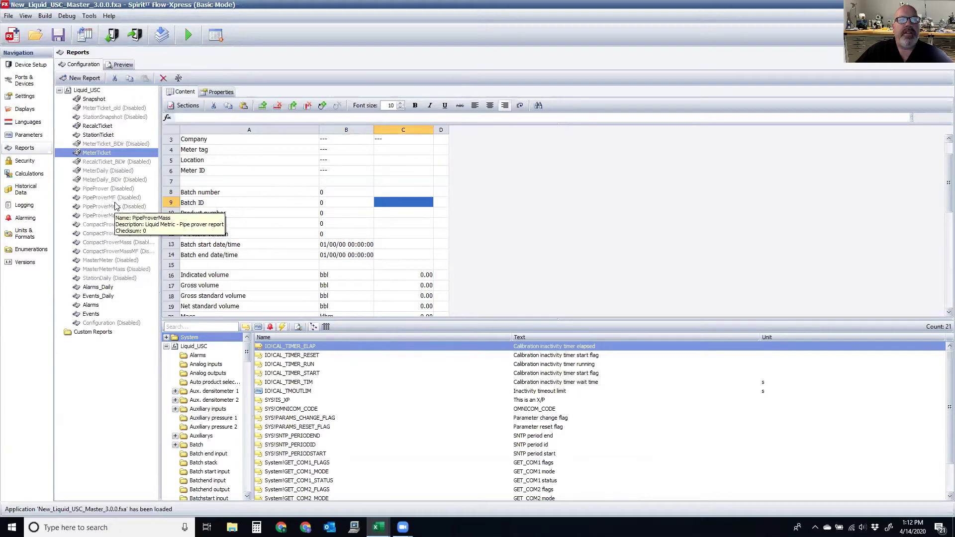
click(105, 189)
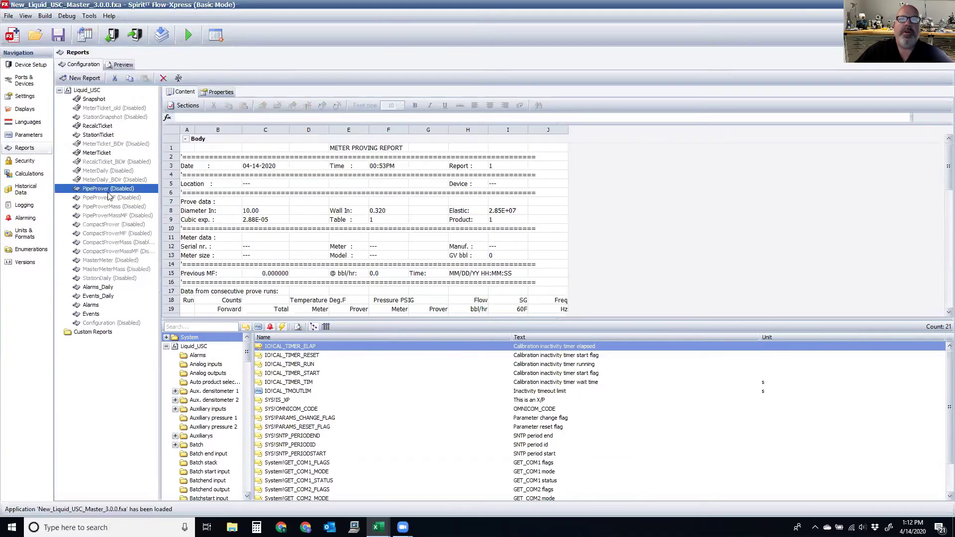
click(501, 211)
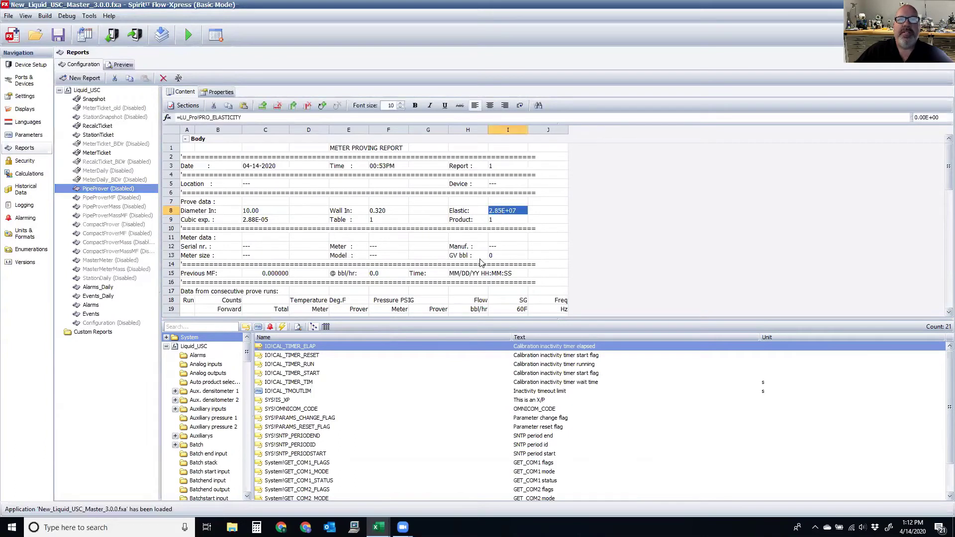
right_click(513, 211)
click(537, 242)
- Paste the Elastic value into MeterTicket cell C9, then cut it out again
click(106, 156)
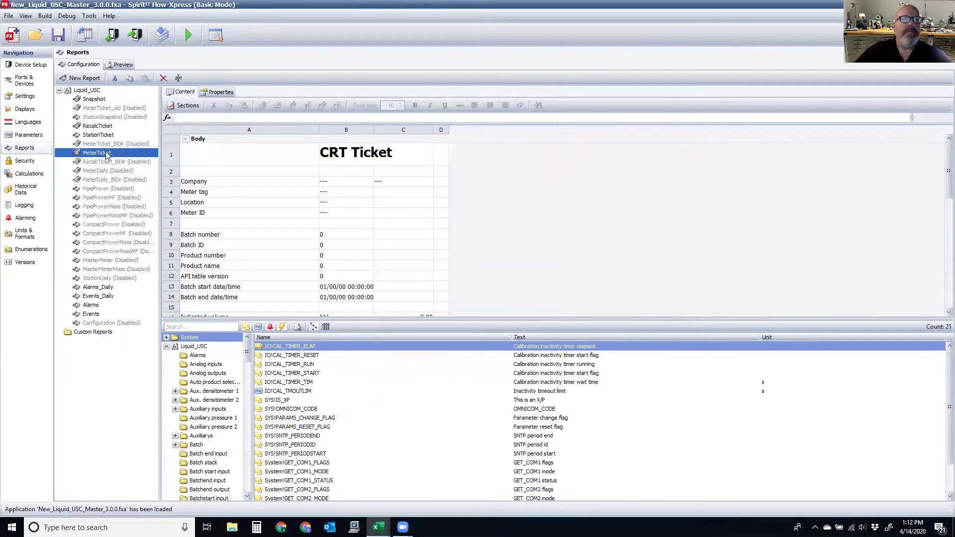
right_click(402, 246)
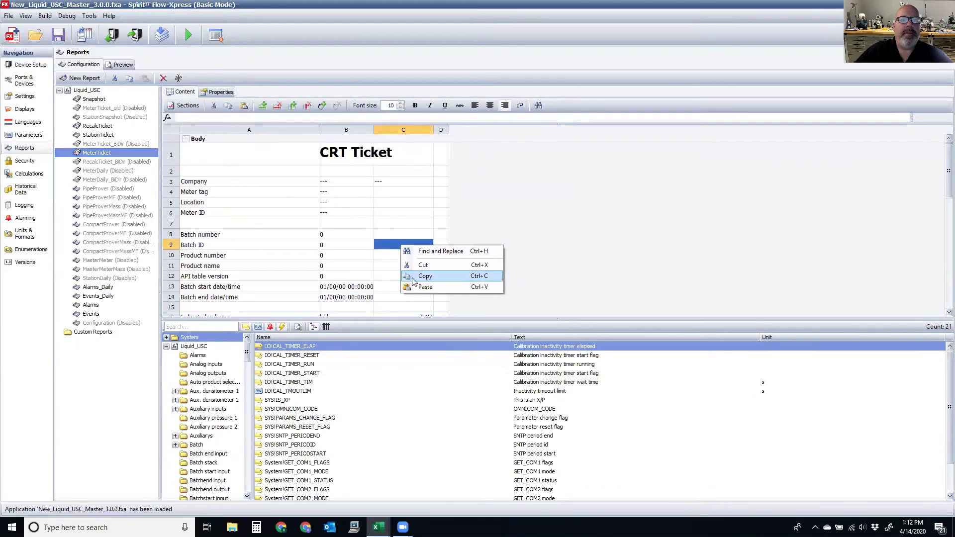
click(436, 287)
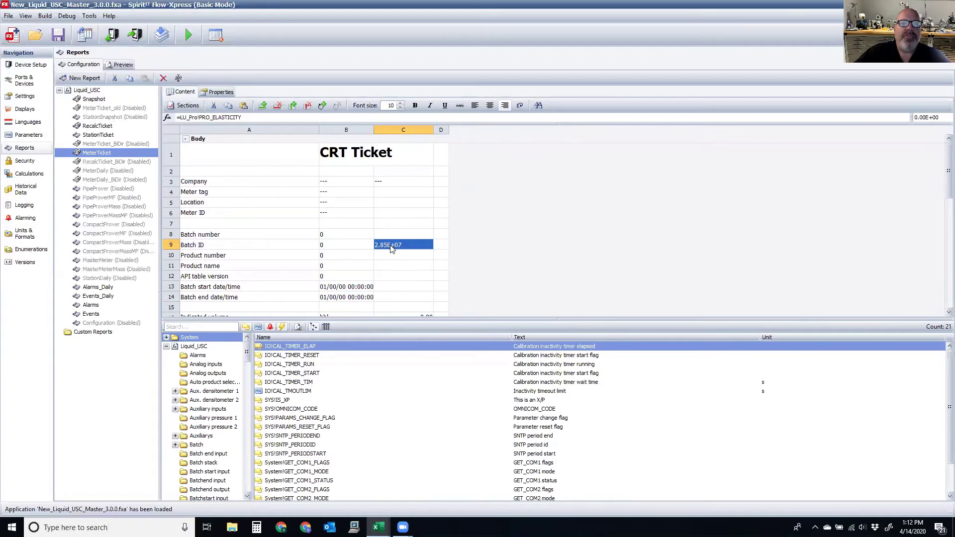
right_click(391, 249)
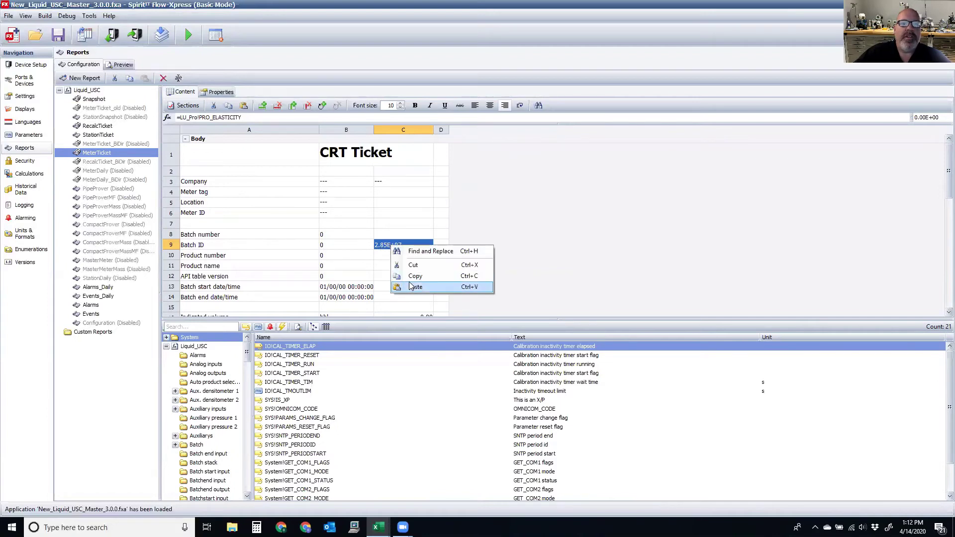
click(437, 265)
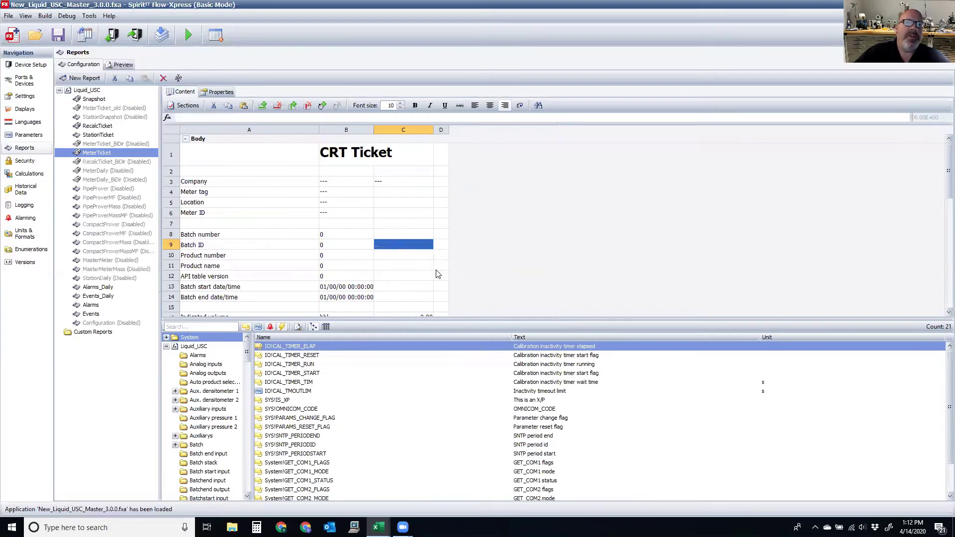
click(429, 276)
- Change the number format of cells C16:C20 from 0.00 to 0.000
scroll(360, 264, down, 4)
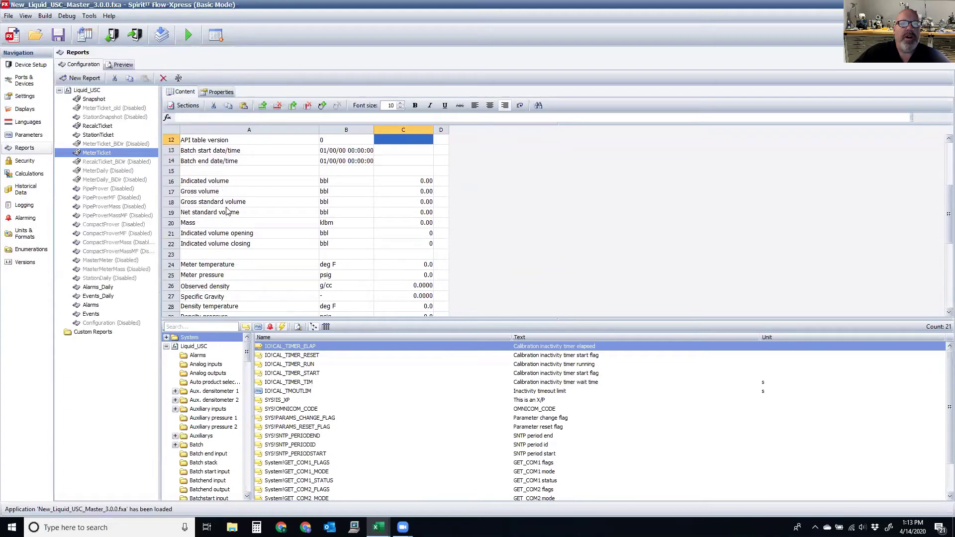
click(393, 183)
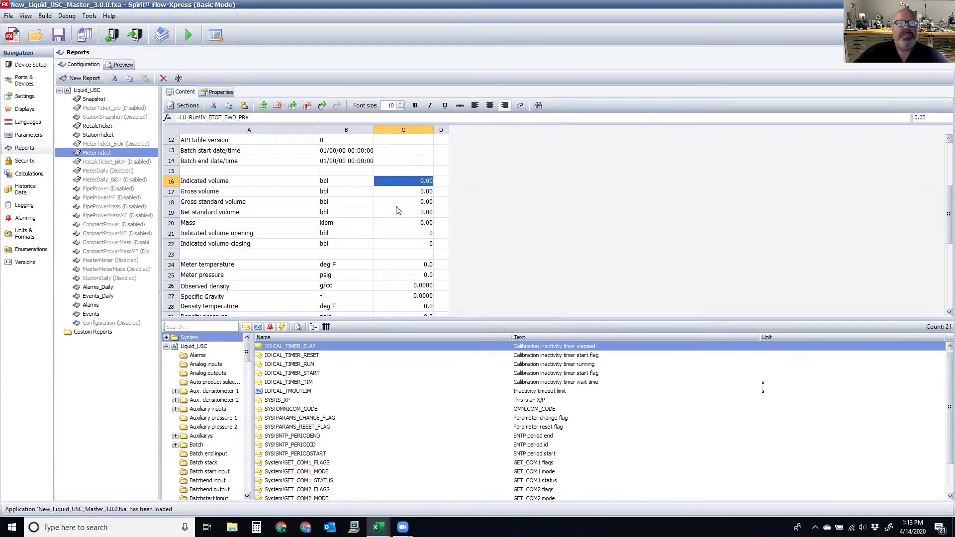
shift+click(401, 223)
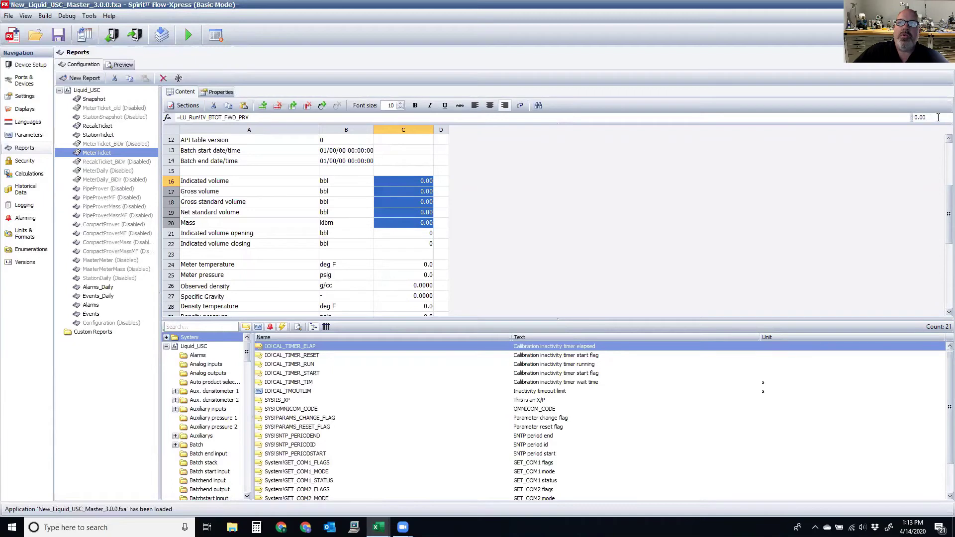
text(0)
key(Return)
click(415, 256)
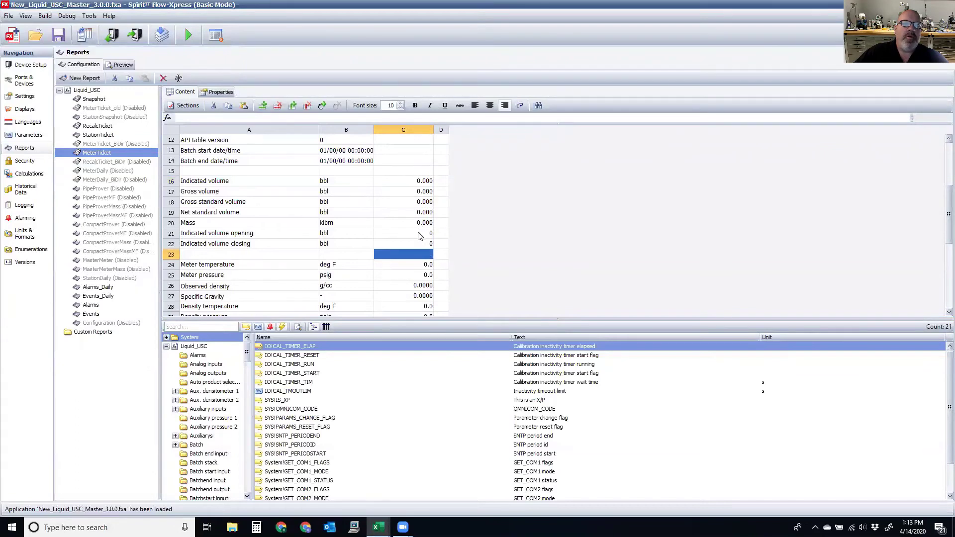
click(422, 235)
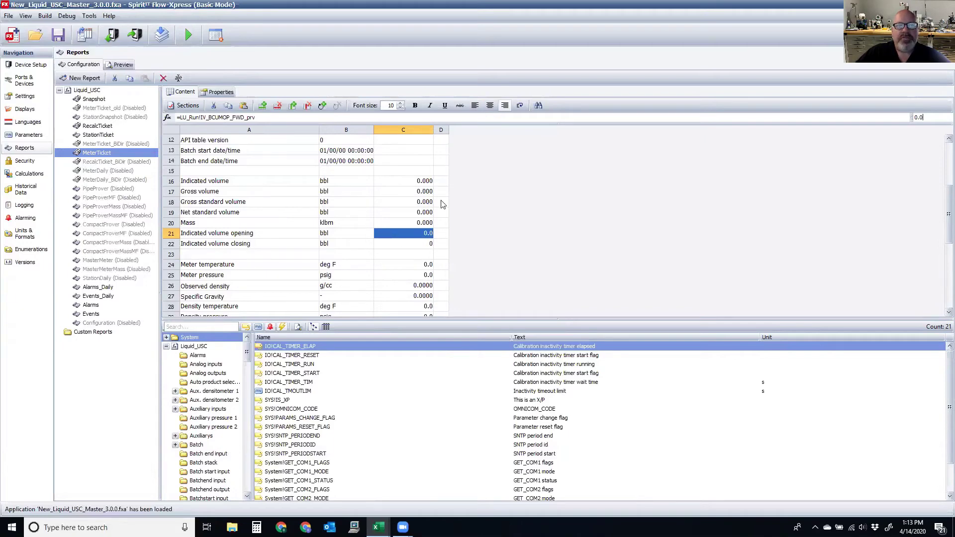
scroll(378, 209, down, 5)
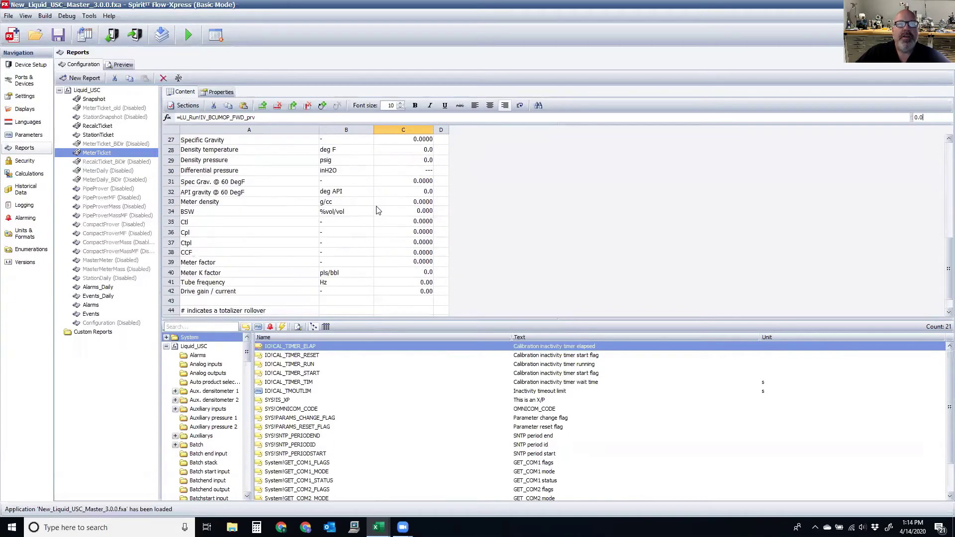
click(398, 225)
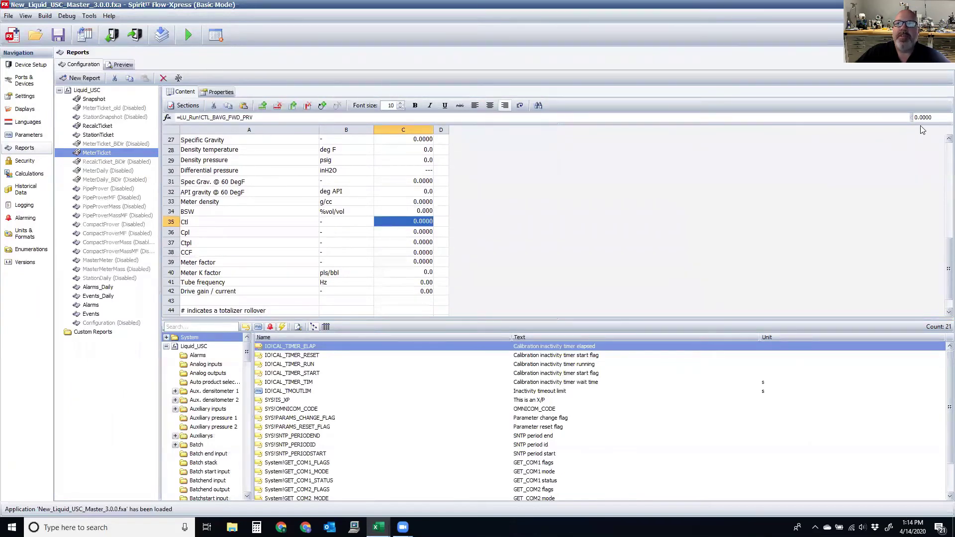
text(0)
click(425, 243)
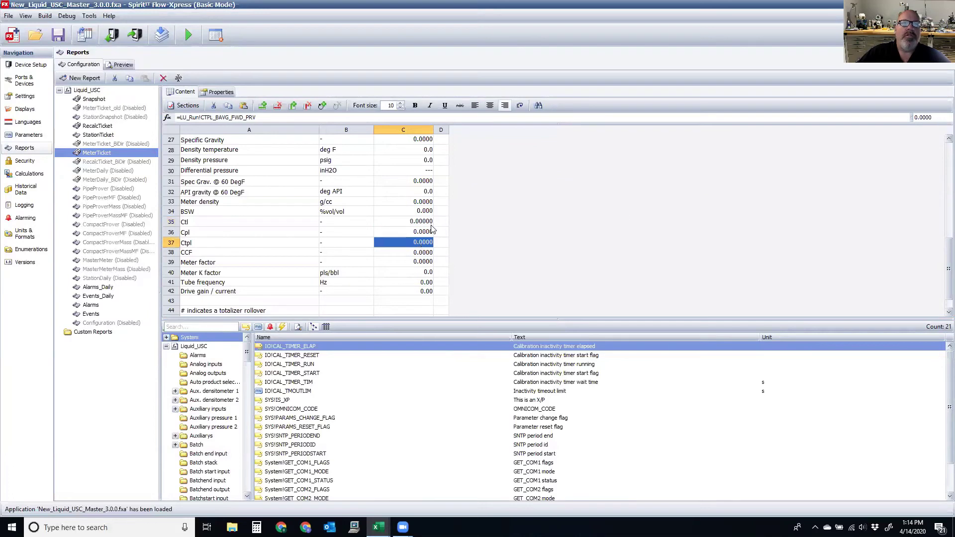
click(428, 224)
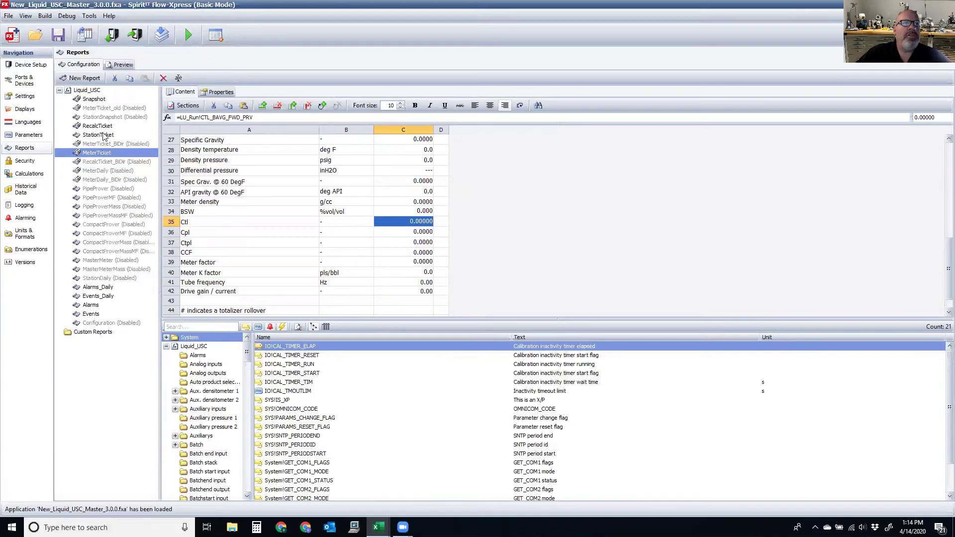
- Open StationTicket and view the Indicated volume formulas in C14, I14 and K14
click(102, 136)
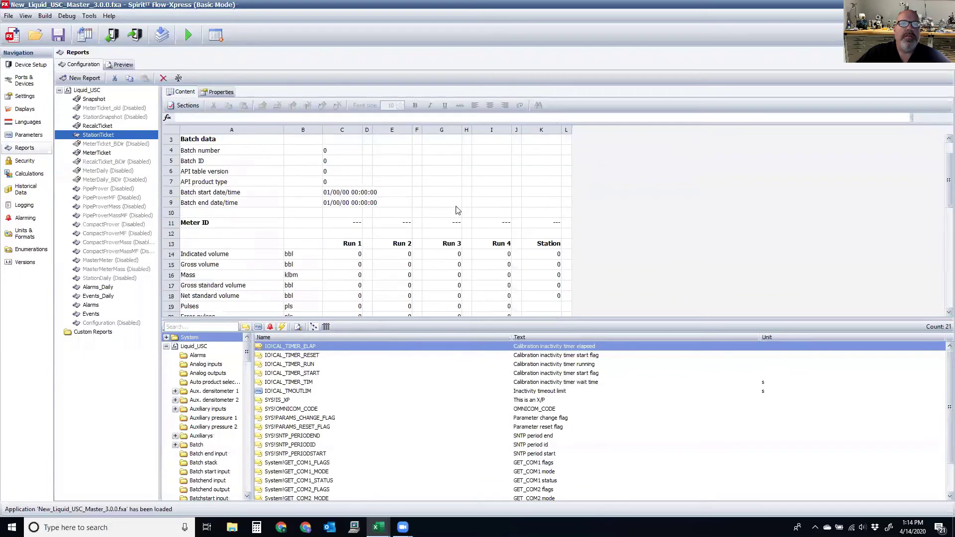
scroll(457, 210, down, 1)
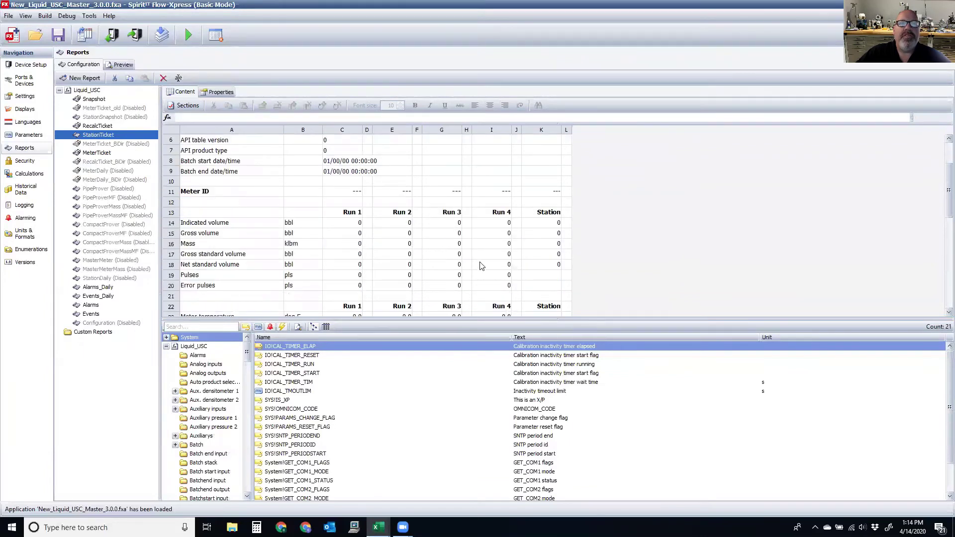
click(341, 223)
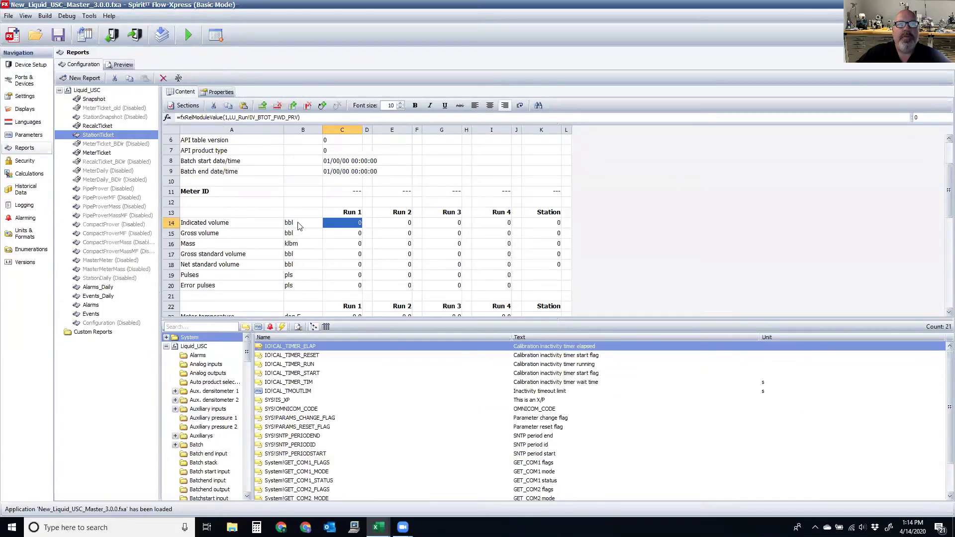
click(504, 223)
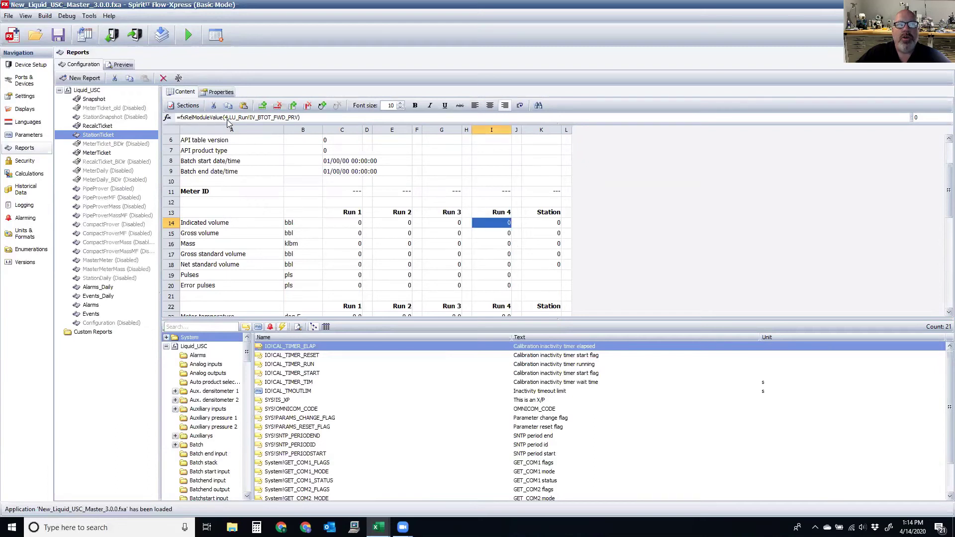
click(538, 222)
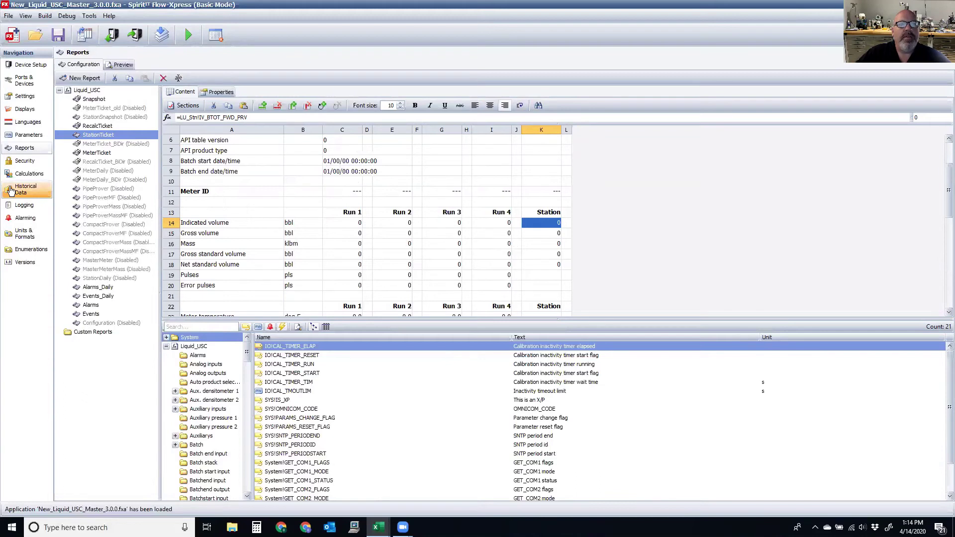
- Check StationTicket's Properties, then add a blank NewReport from the MeterTicket report's menu
click(217, 97)
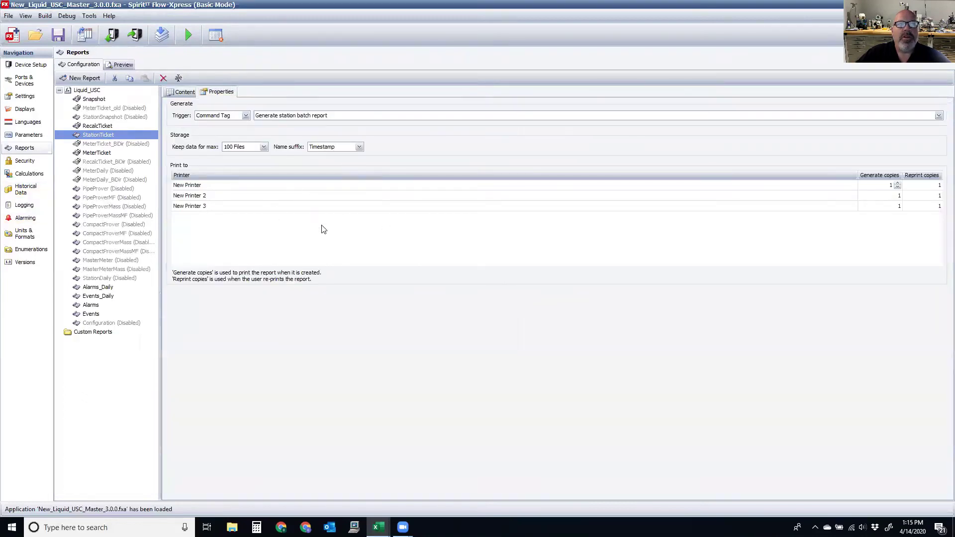
click(179, 92)
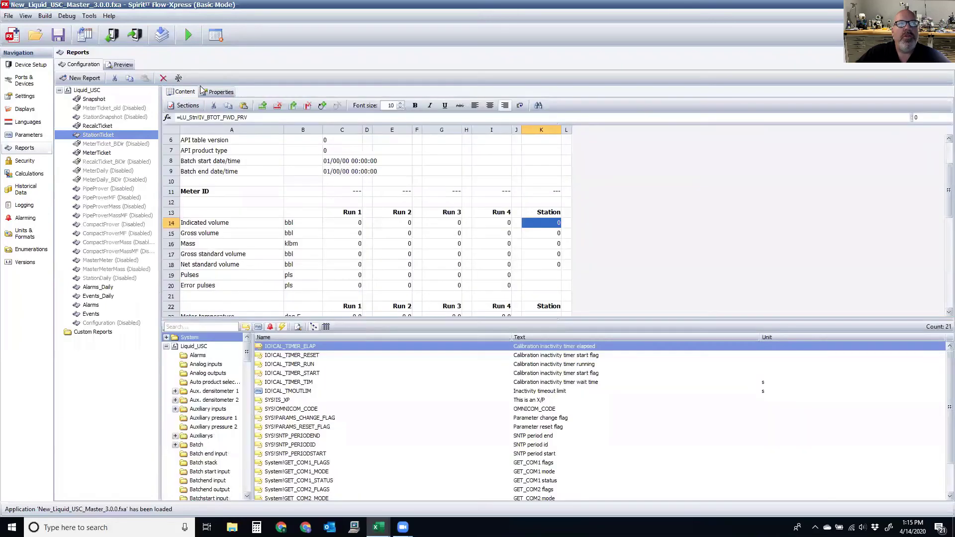
click(104, 154)
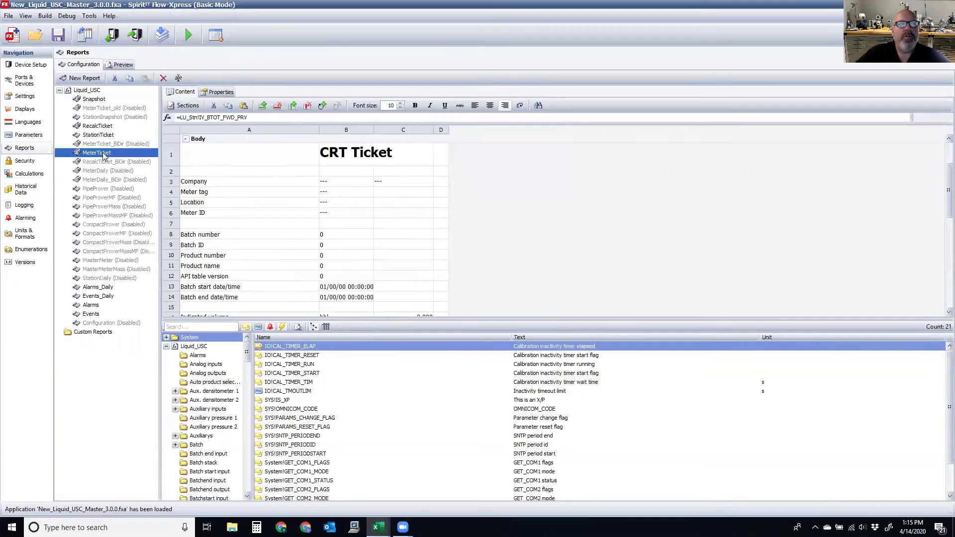
right_click(104, 156)
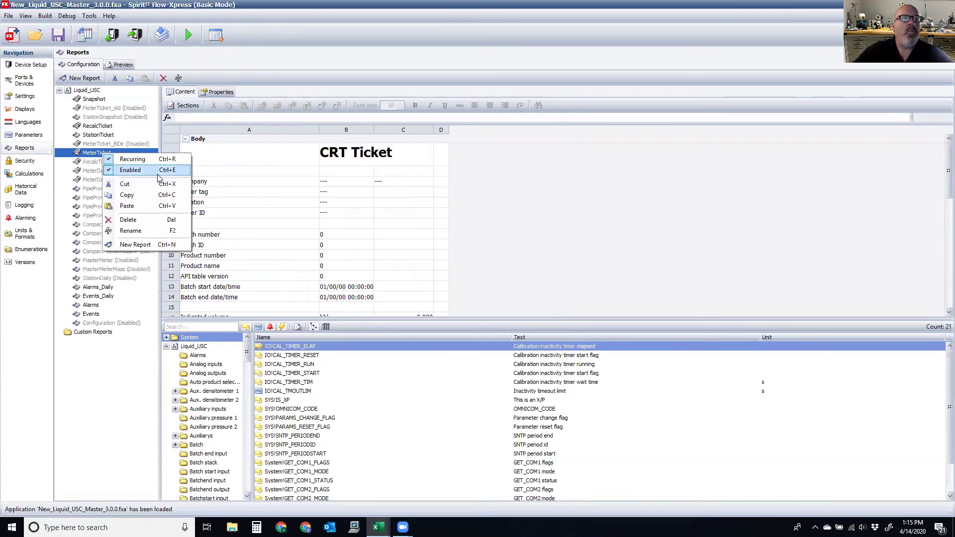
click(136, 244)
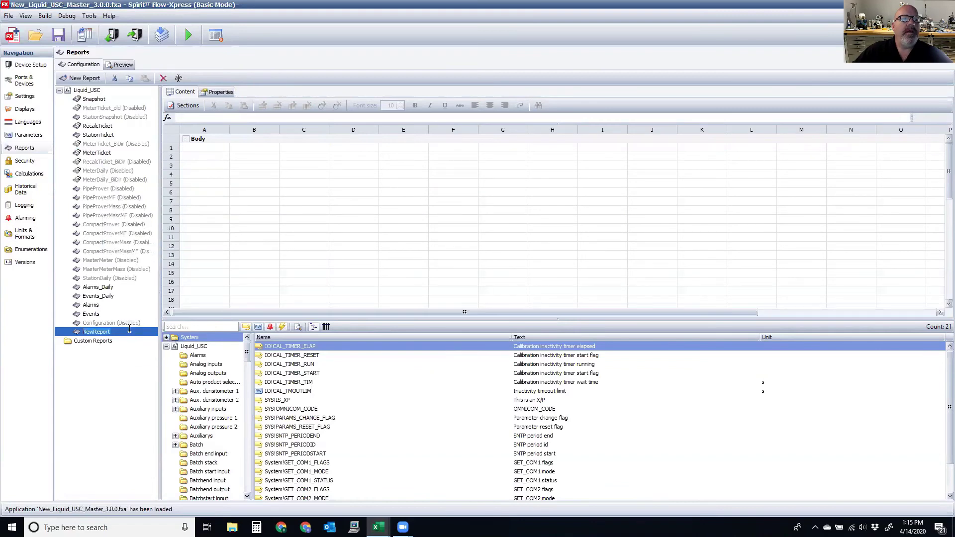
- Rename the new report to CRT and set its trigger type to Batch
text(CRT)
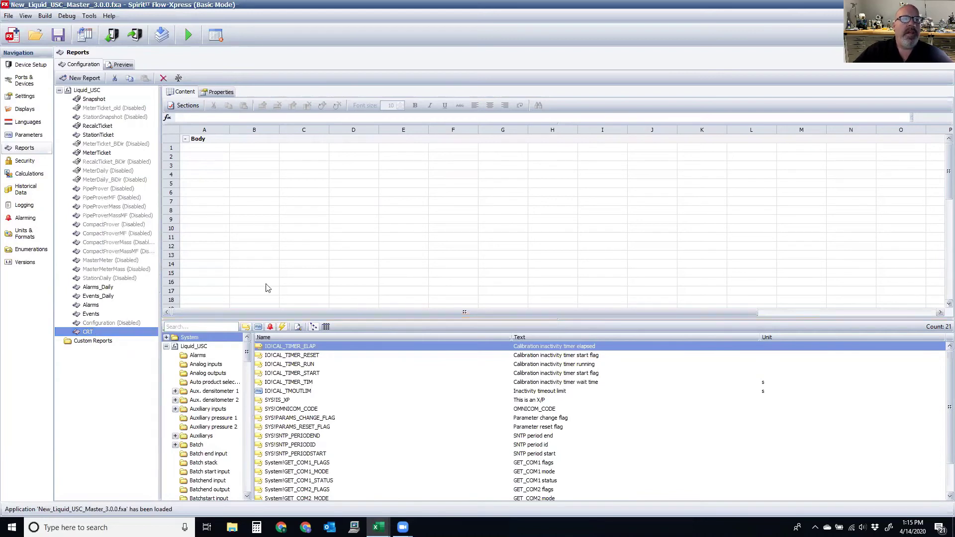
click(225, 92)
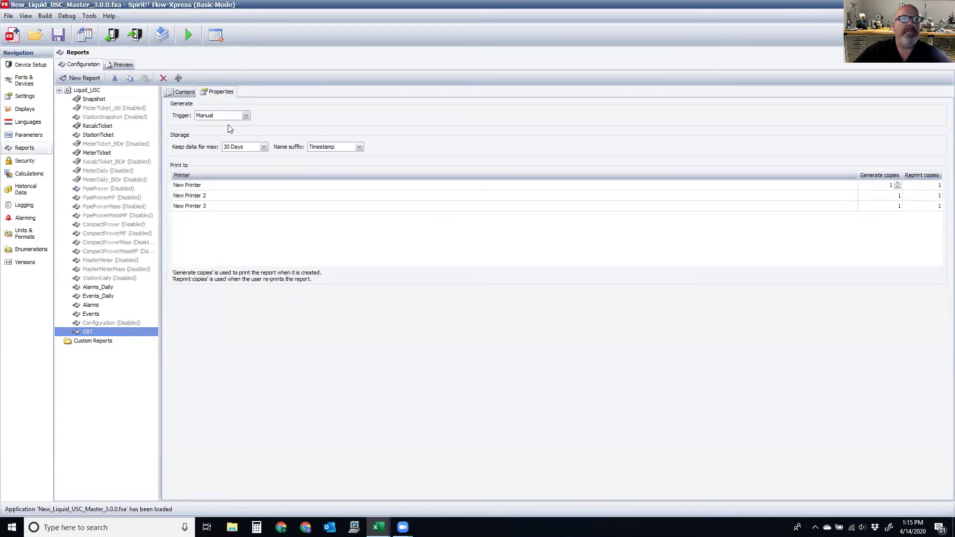
click(245, 115)
click(228, 140)
- Select BATCH (Module) as the CRT report's batch event
click(309, 117)
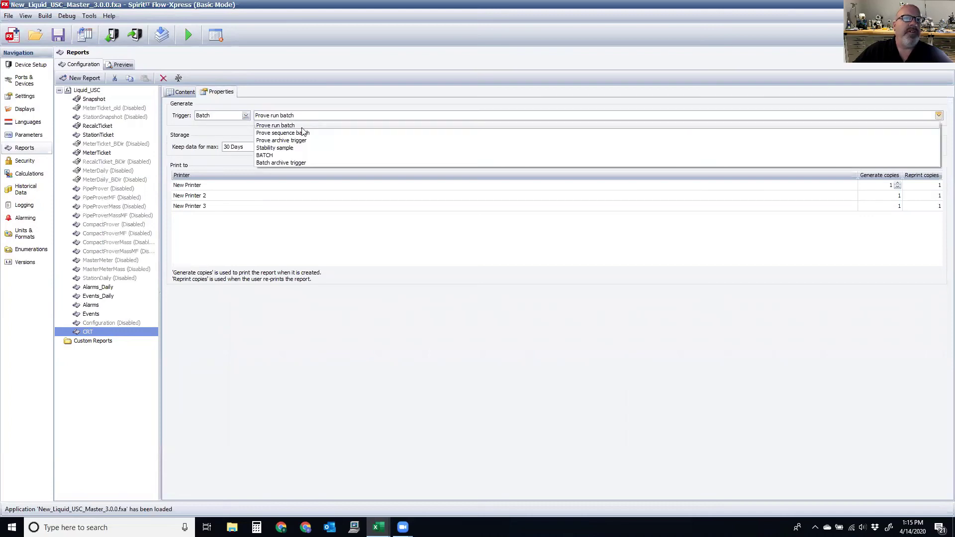
click(312, 163)
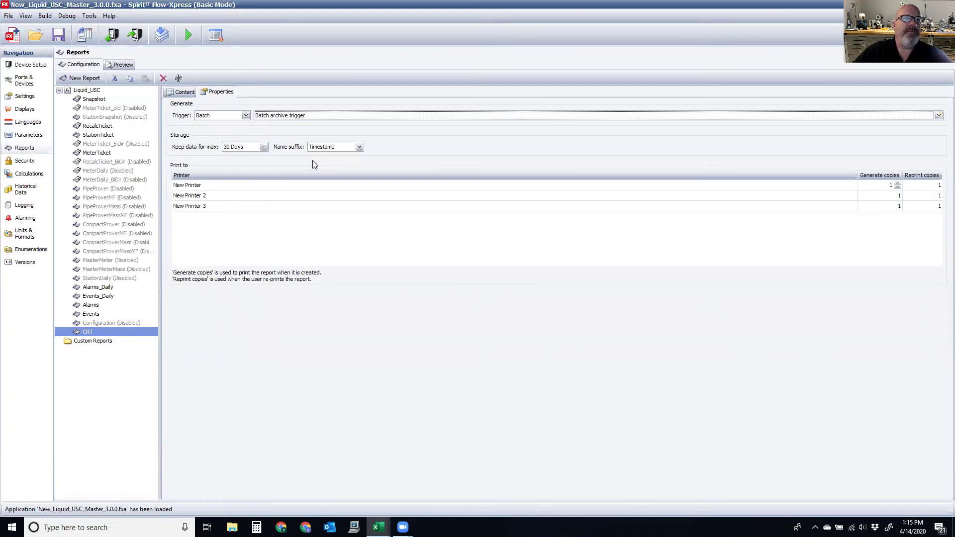
click(305, 116)
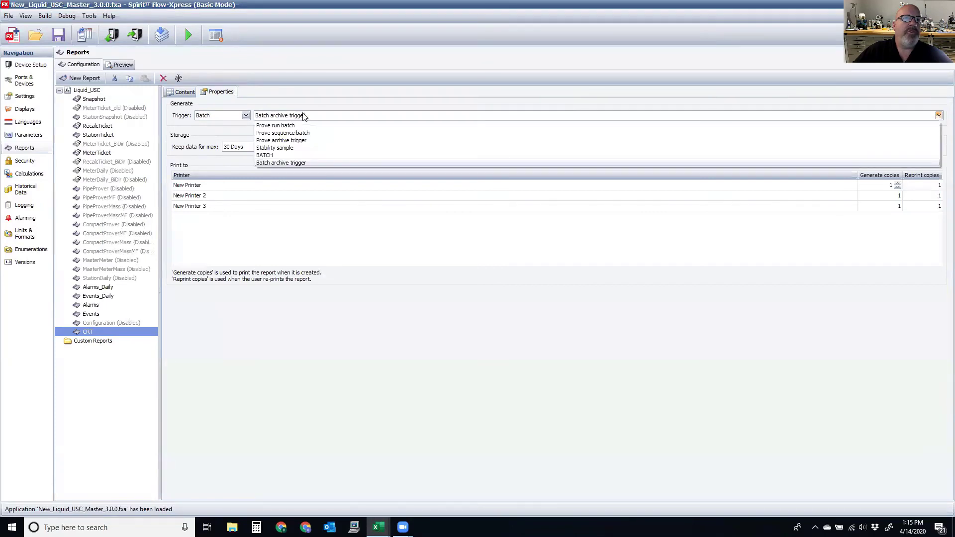
click(281, 155)
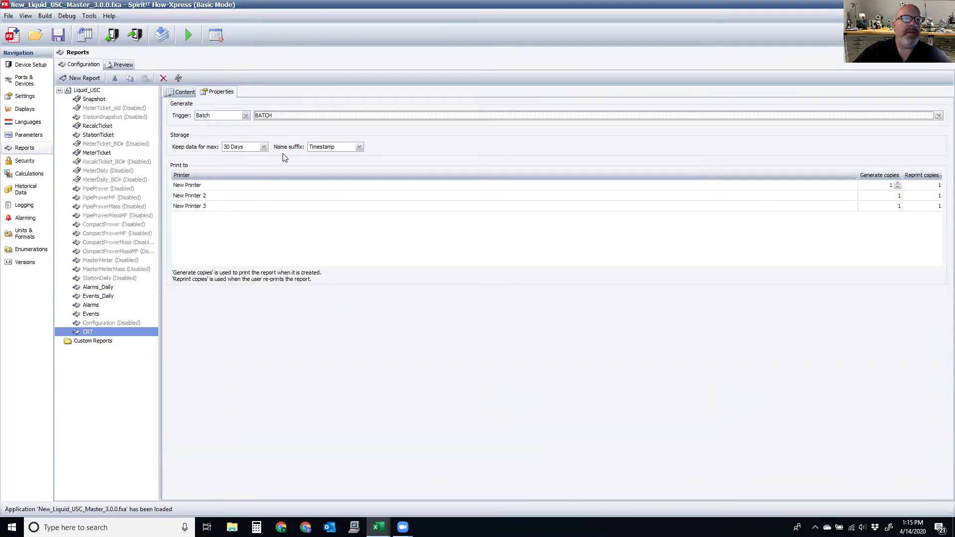
right_click(90, 331)
key(Escape)
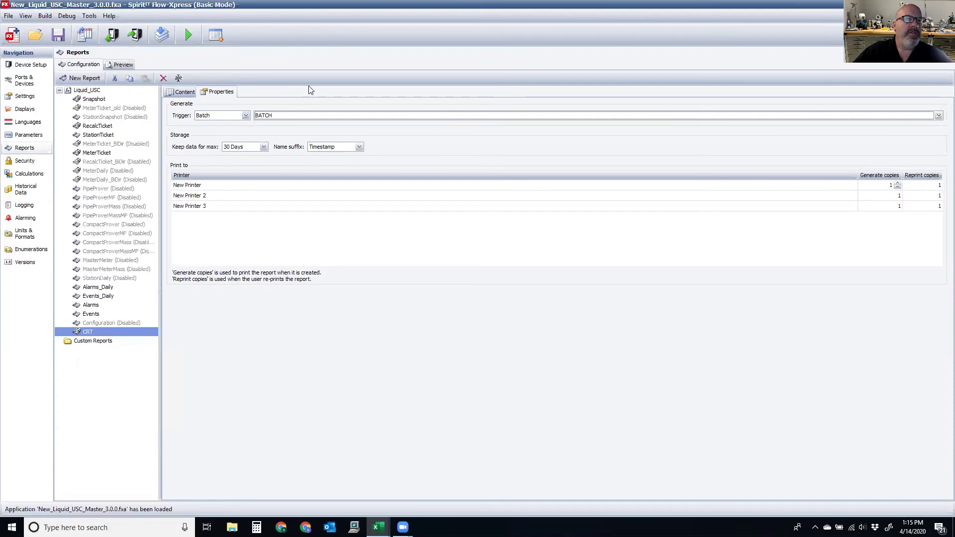
click(287, 118)
scroll(304, 219, up, 3)
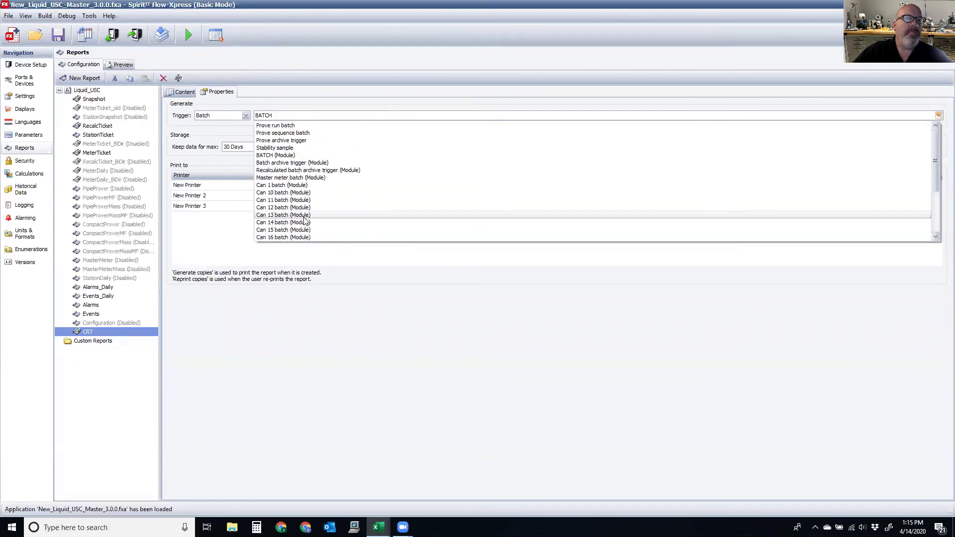
click(279, 155)
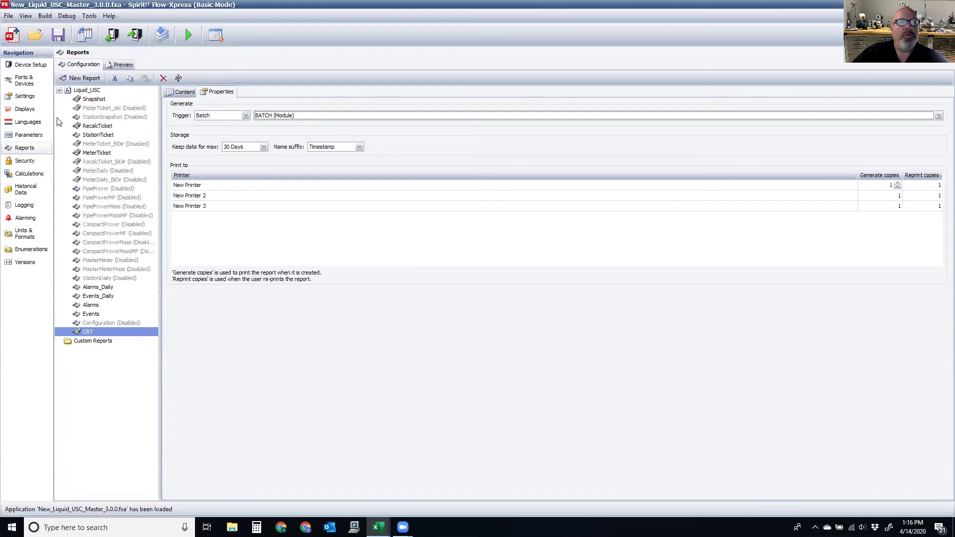
- In Displays, expand Reports > Run and inspect both Meter tickets displays' settings
click(36, 110)
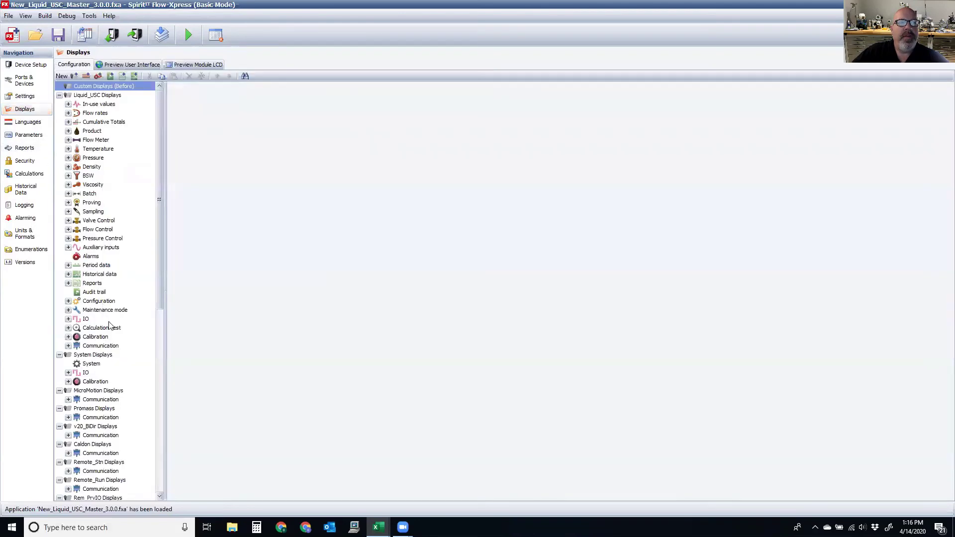
click(68, 284)
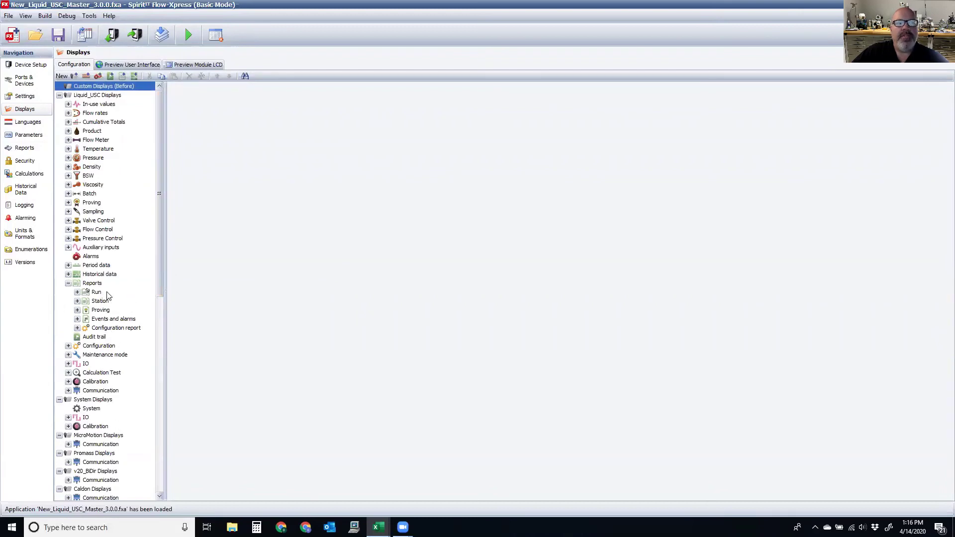
click(77, 293)
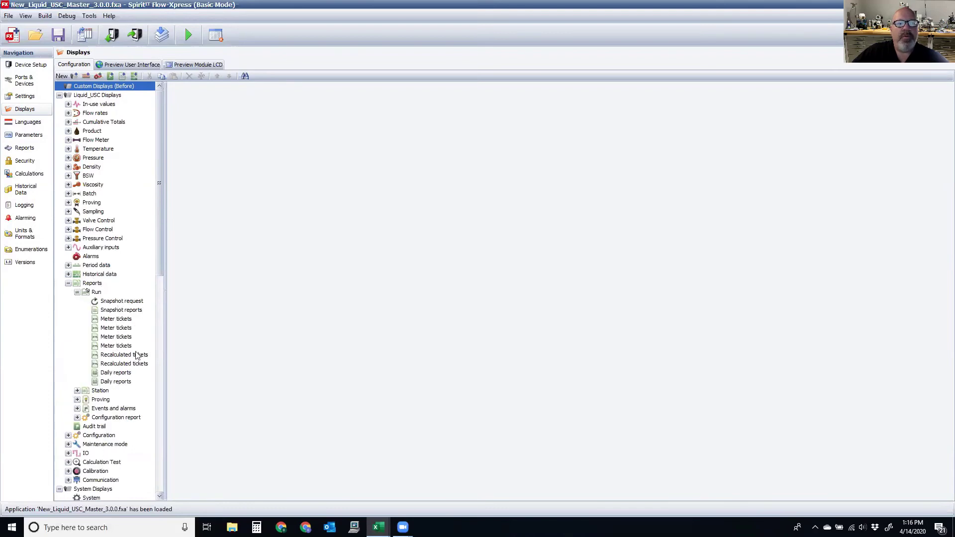
click(125, 318)
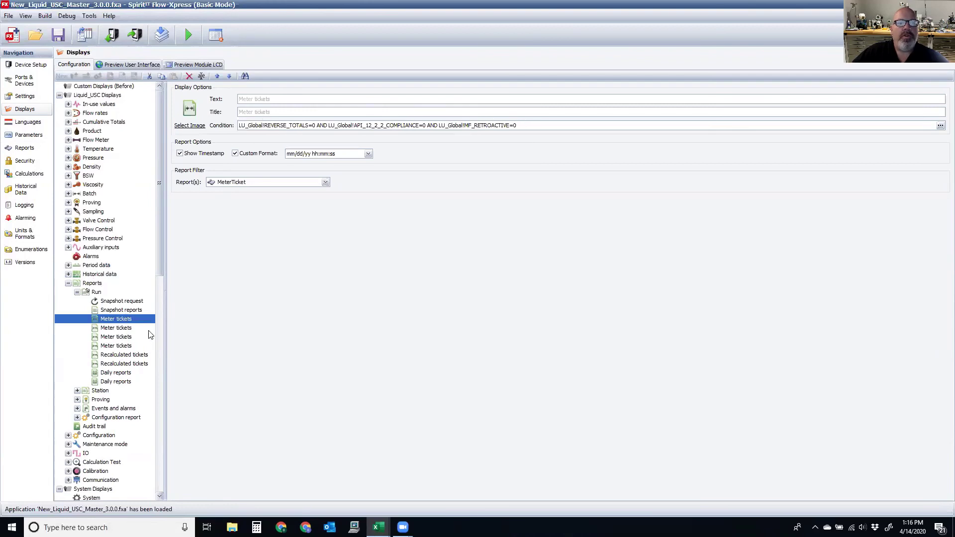
click(124, 328)
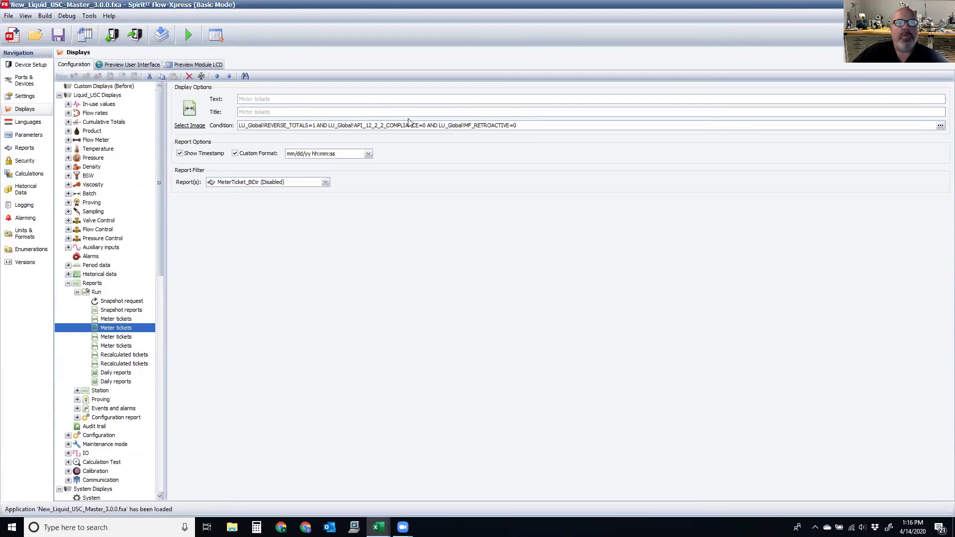
click(96, 293)
right_click(101, 293)
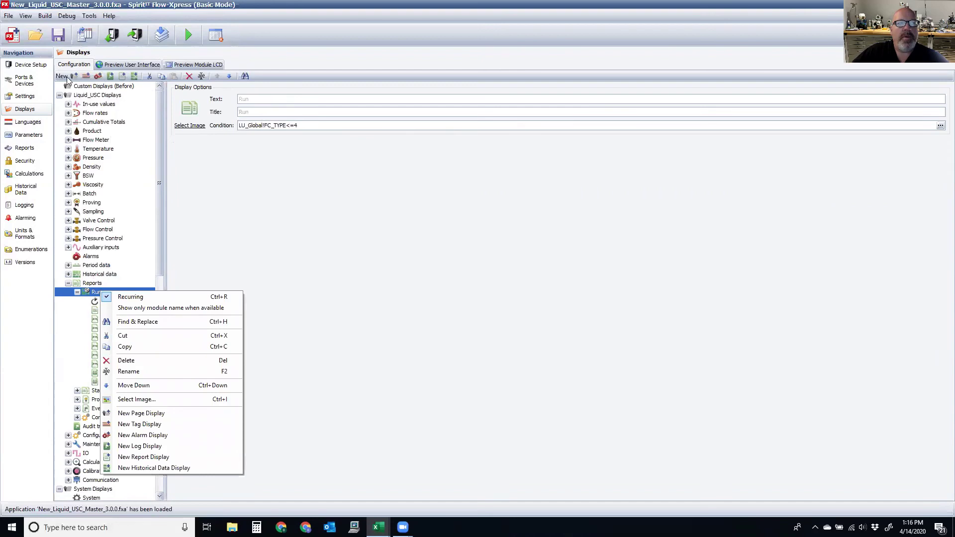
- Add a new display under Run named CRT Reports
click(182, 457)
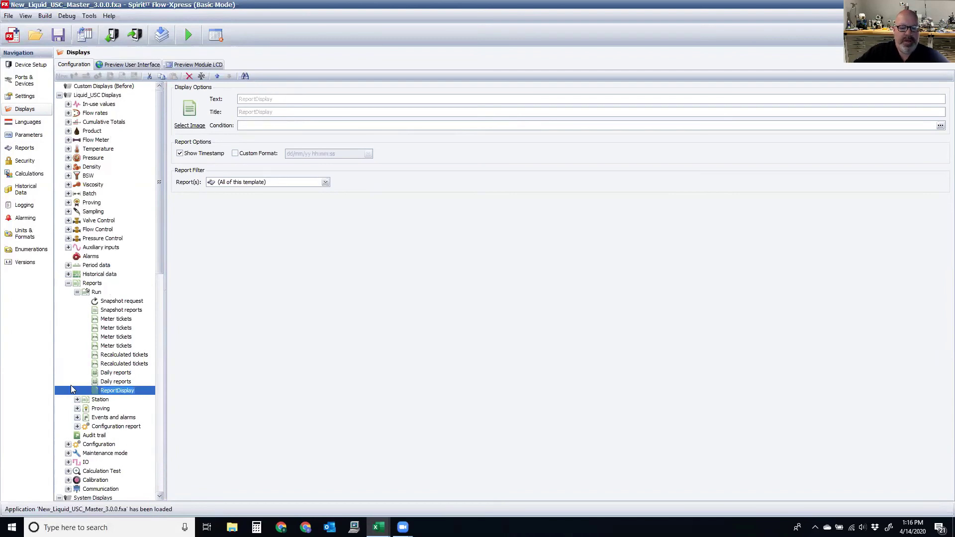
text(CRT)
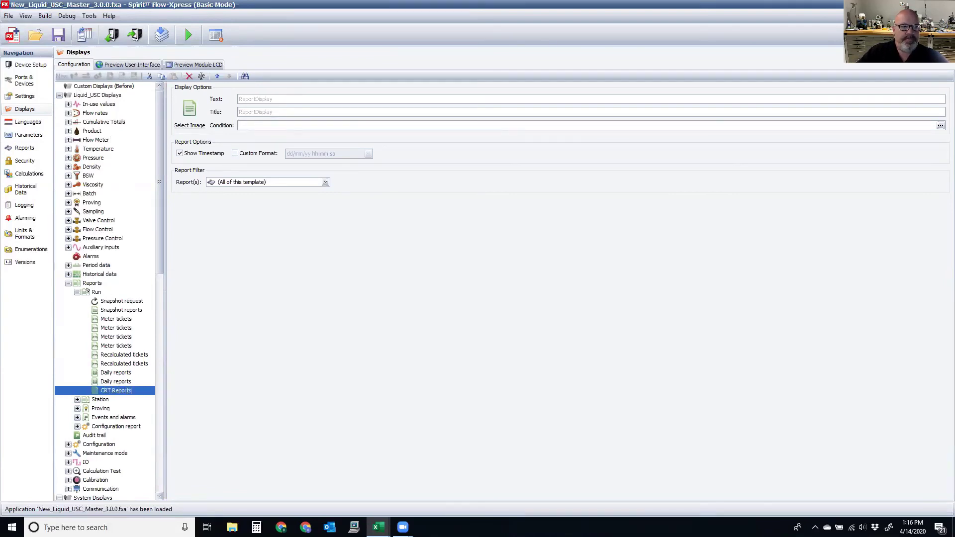
text( Reports)
key(Return)
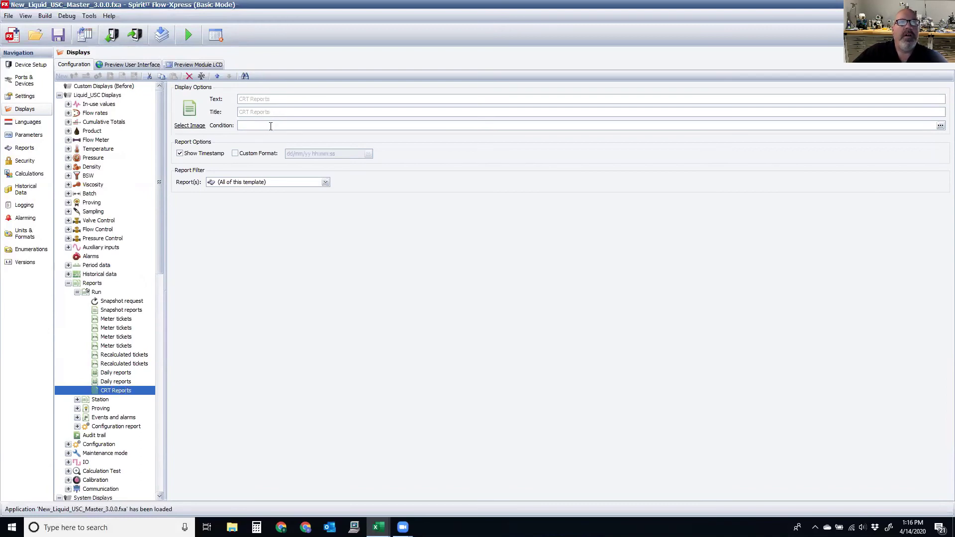
- Leave the condition blank and set the display's Report(s) filter to CRT
click(271, 126)
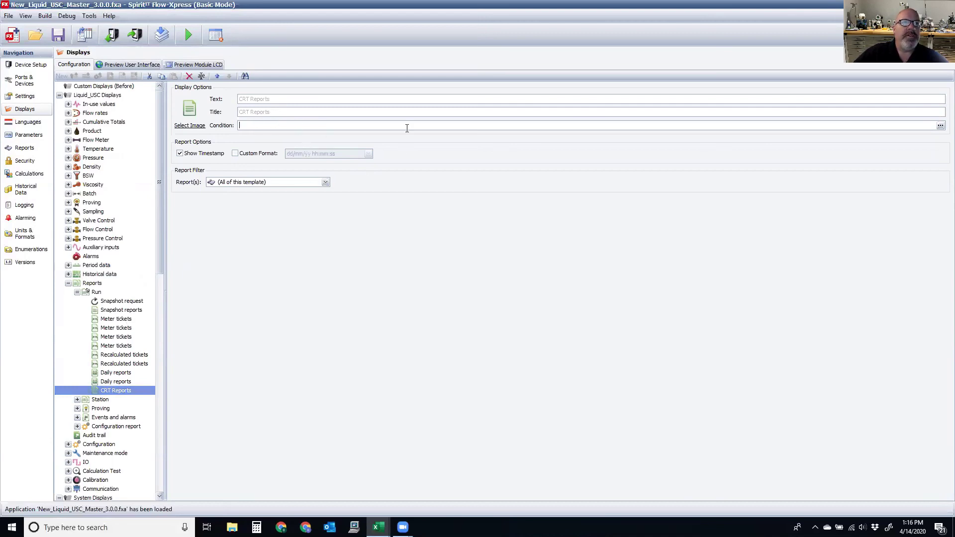
key(Tab)
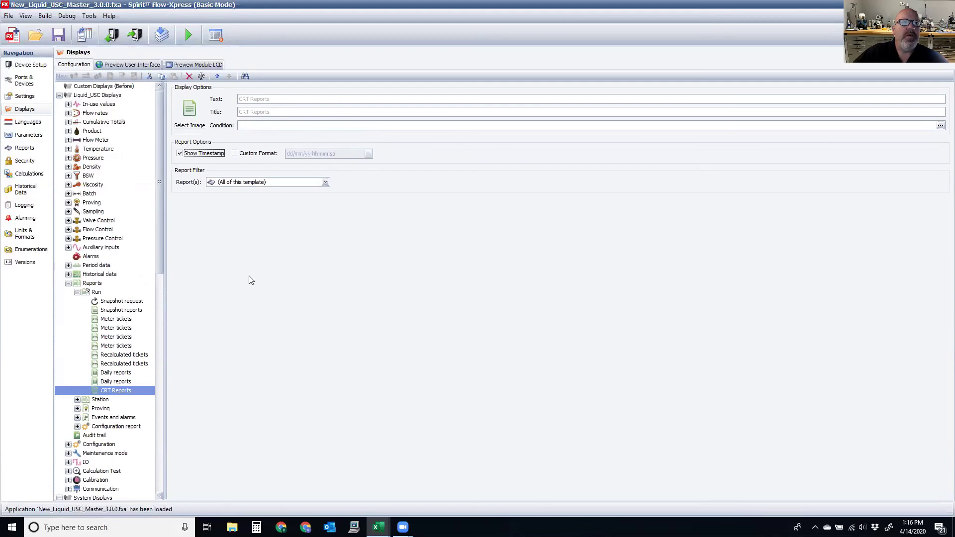
click(247, 185)
scroll(264, 305, down, 5)
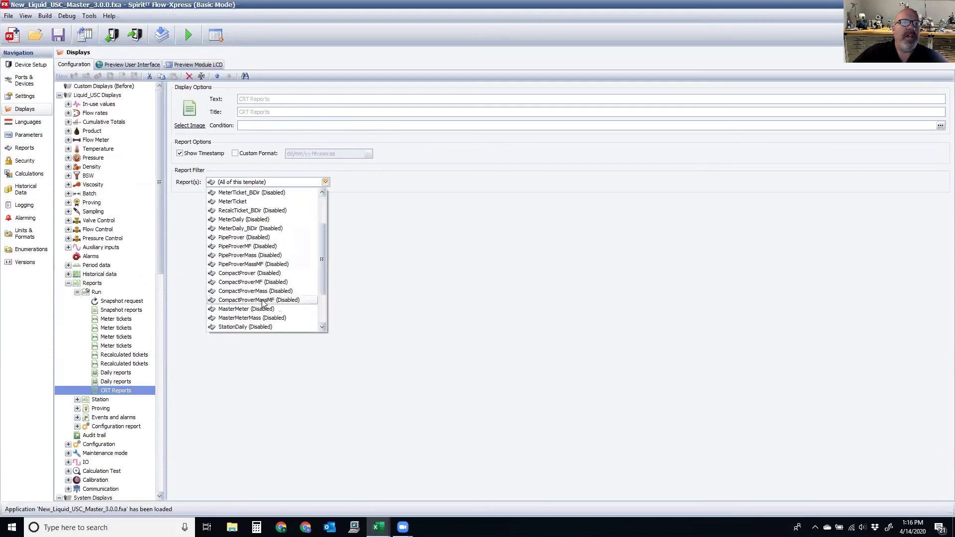
click(229, 326)
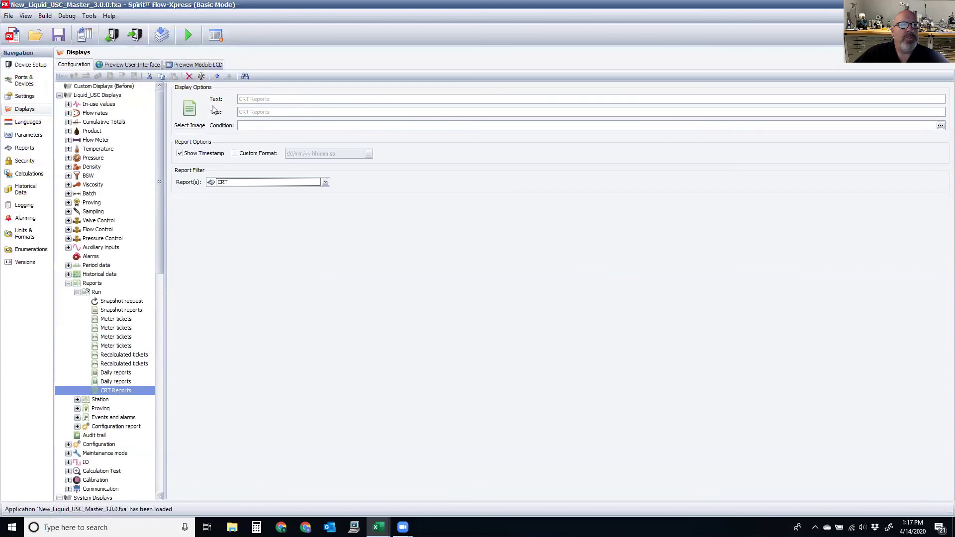
- Compile the Flow-X application and launch it in Debug Offline mode
click(188, 35)
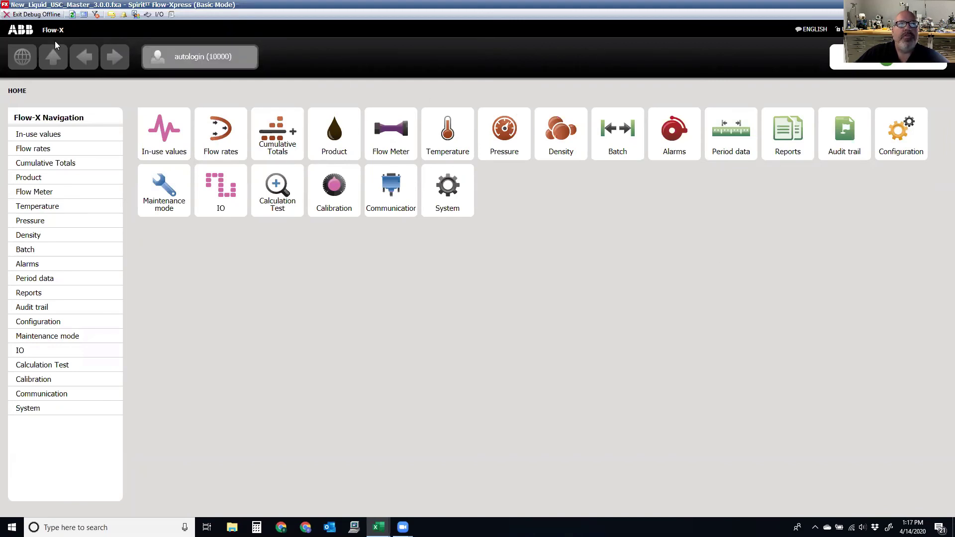
- In the reports test dialog, list Module 1's configured reports and preview MeterTicket
click(148, 15)
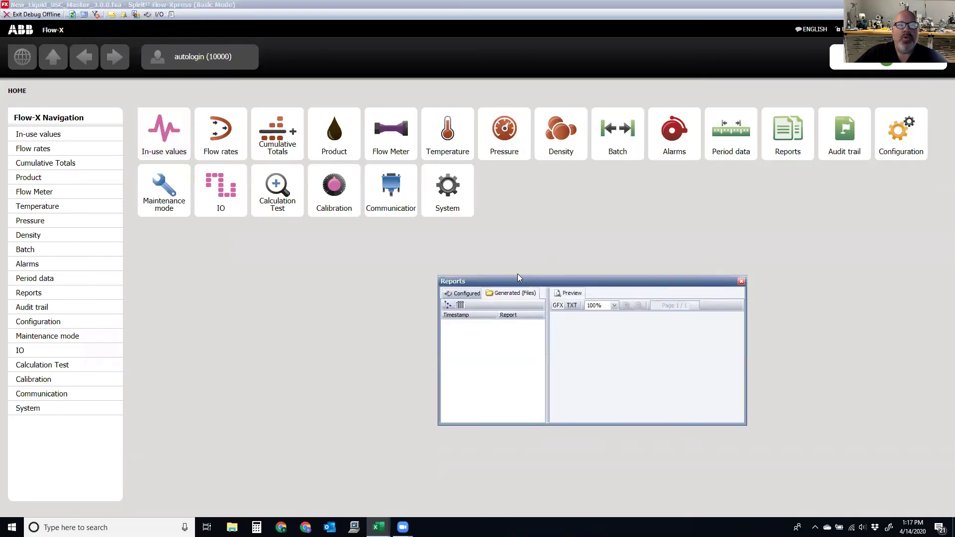
drag(520, 283, 301, 227)
click(252, 240)
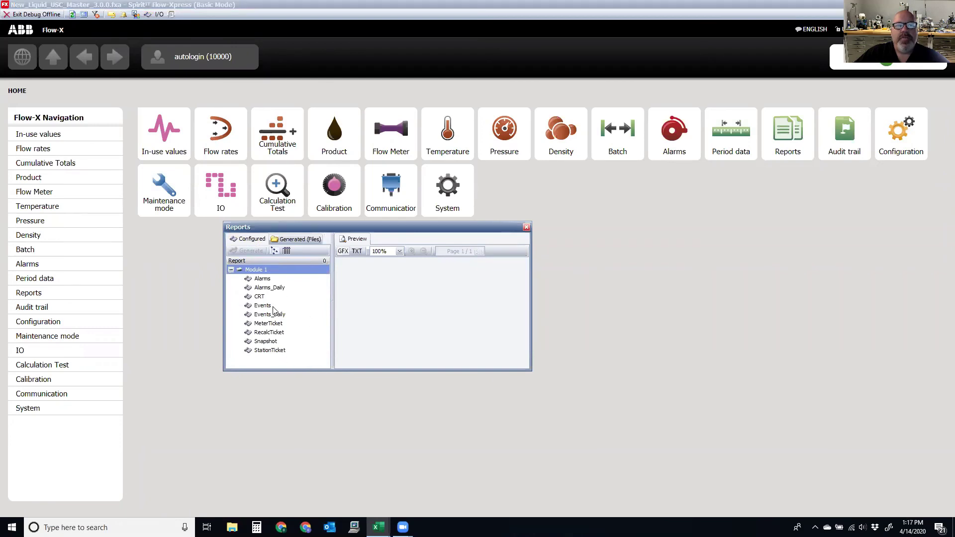
click(271, 323)
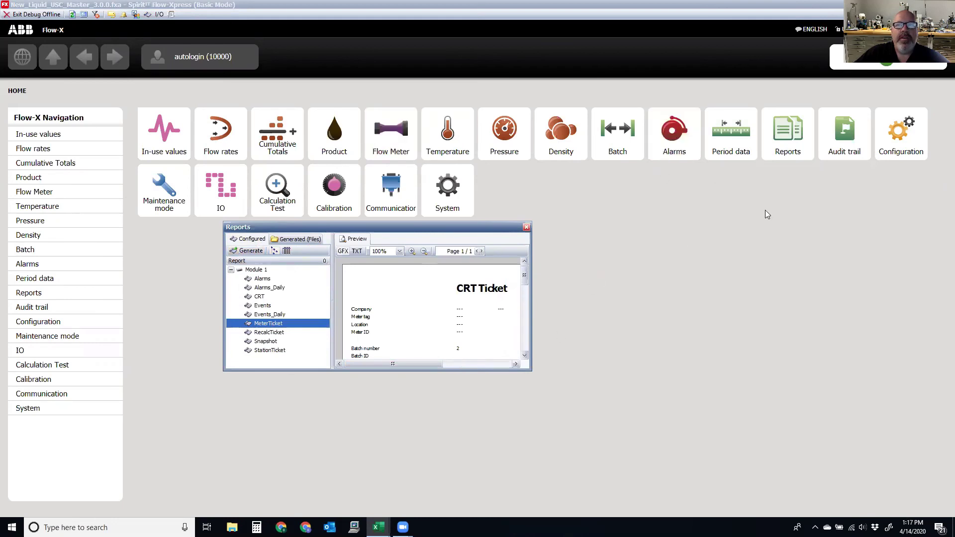
- Browse the display to Reports > Run > Meter tickets and preview the Snapshot report
click(776, 156)
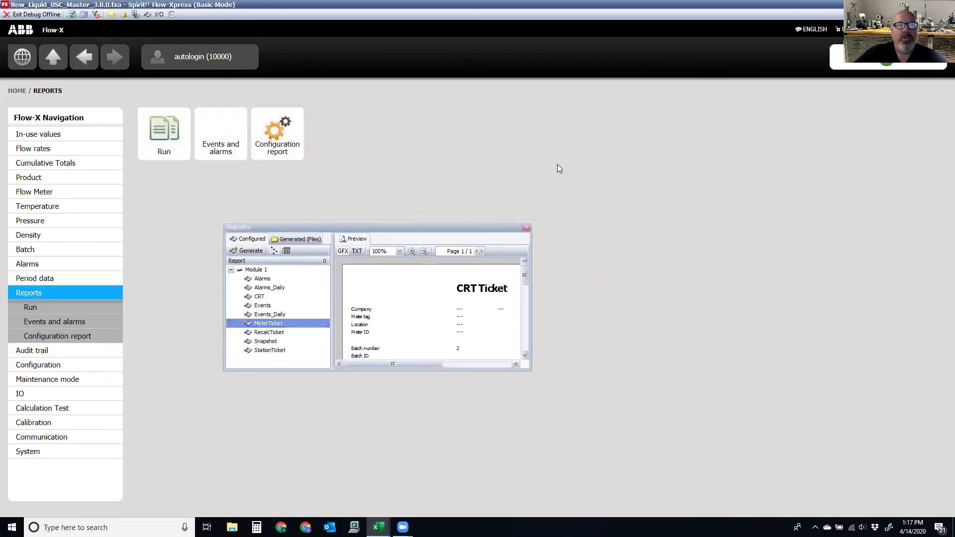
click(154, 160)
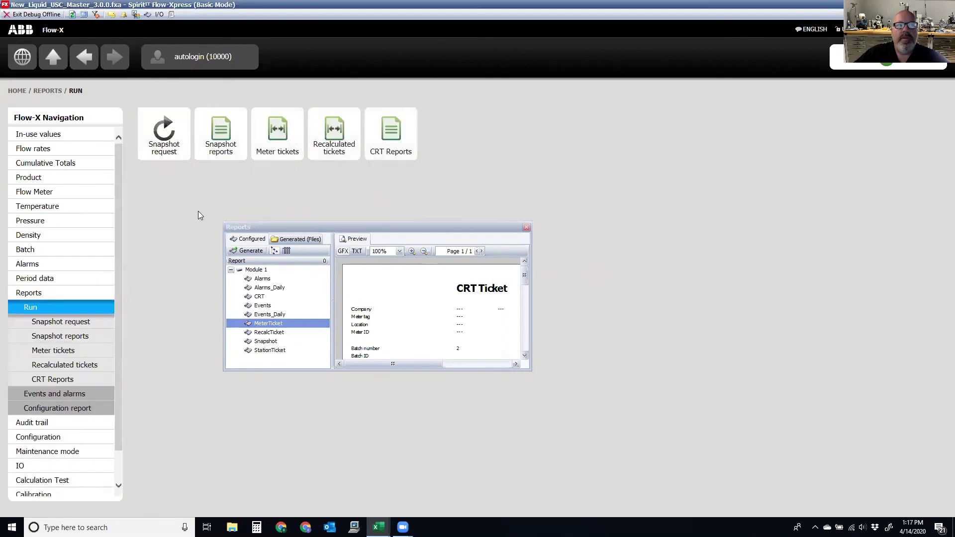
click(281, 147)
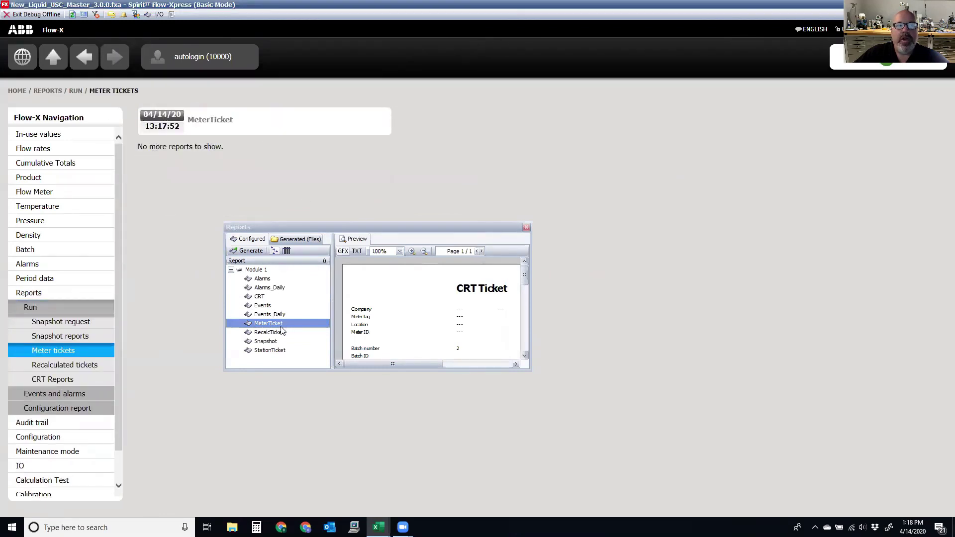
click(271, 343)
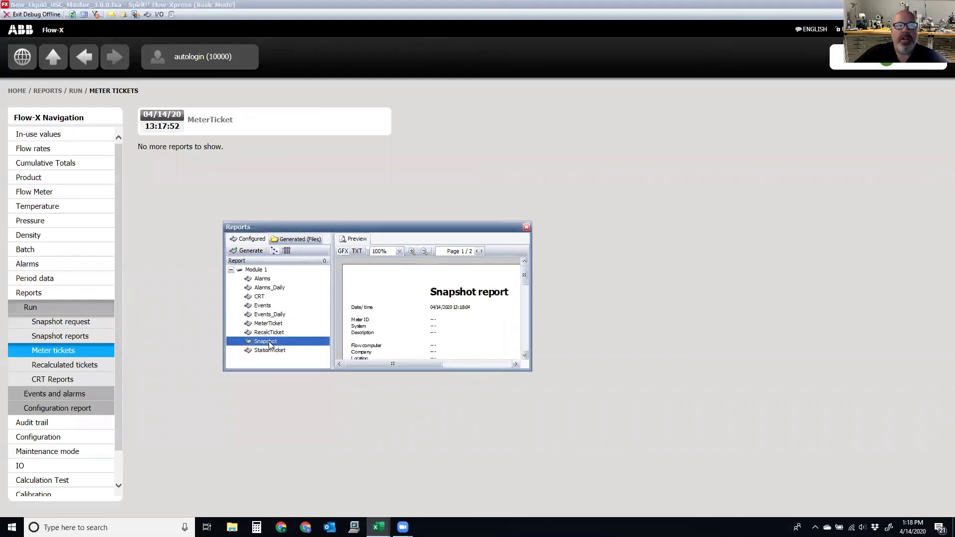
- Generate a new snapshot report and open it from the Snapshot reports list
click(247, 250)
click(54, 66)
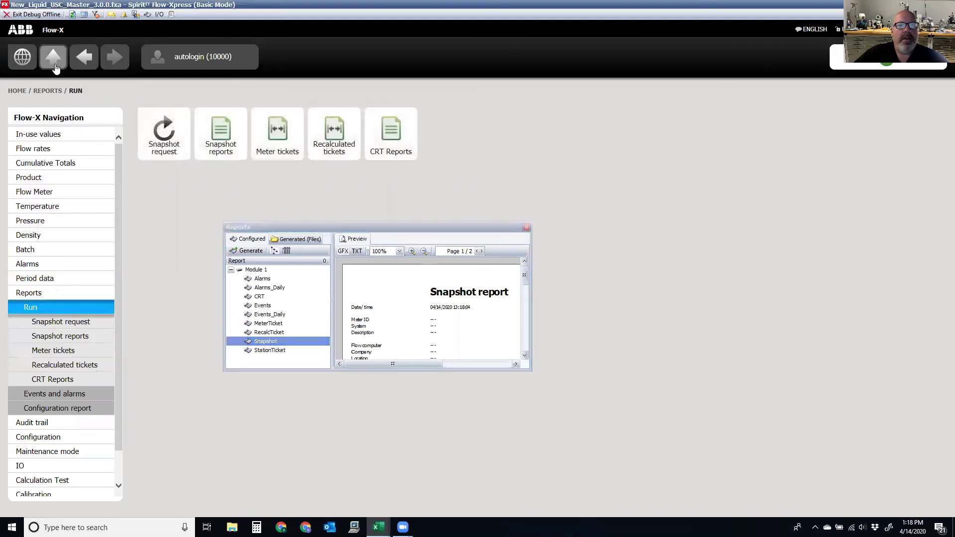
click(204, 126)
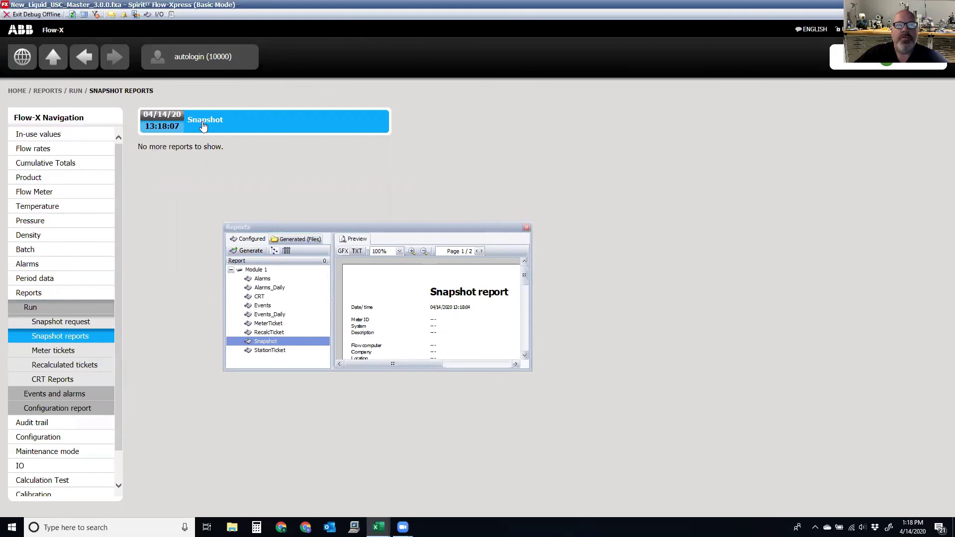
click(223, 127)
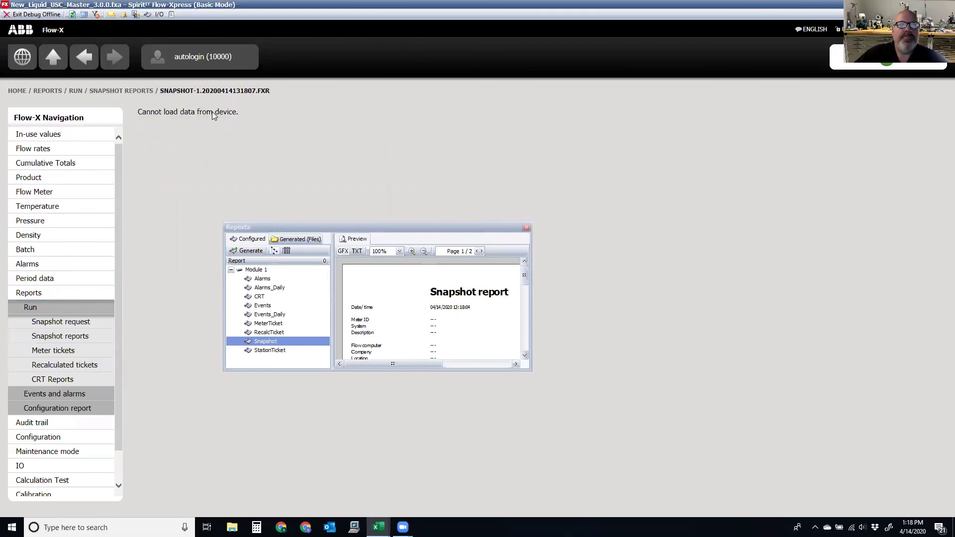
- Close the reports test dialog and download SNAPSHOT-1.20200414131807.FXR as a text file
click(527, 227)
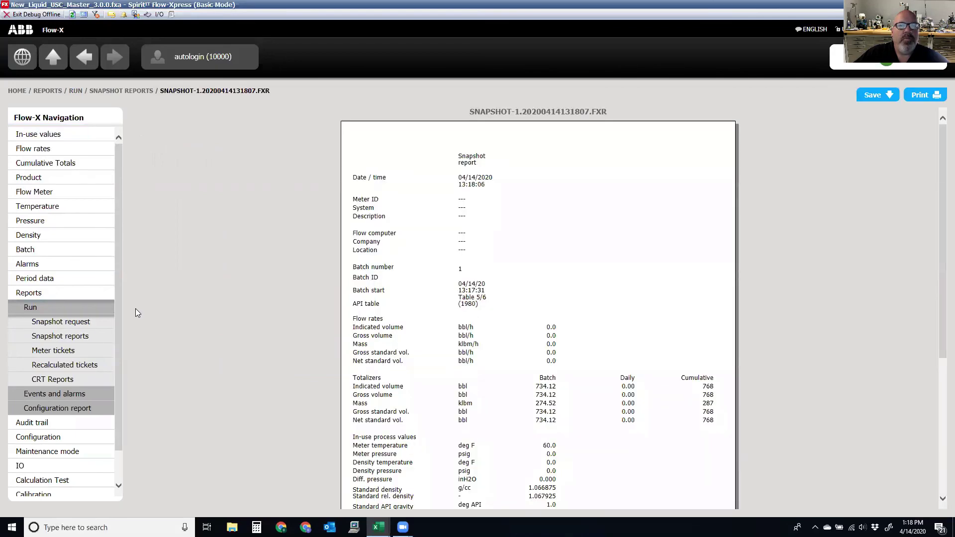
scroll(378, 328, down, 10)
scroll(597, 249, up, 10)
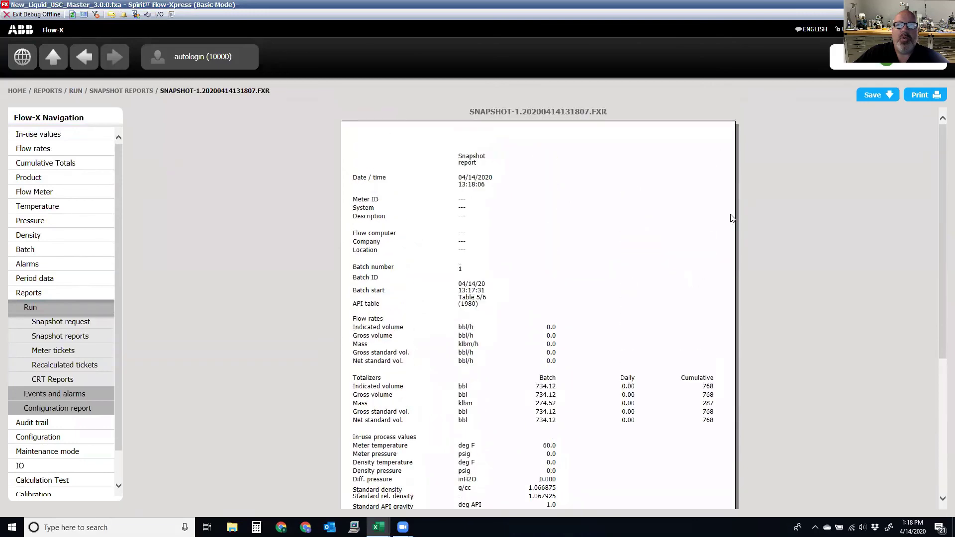
click(868, 95)
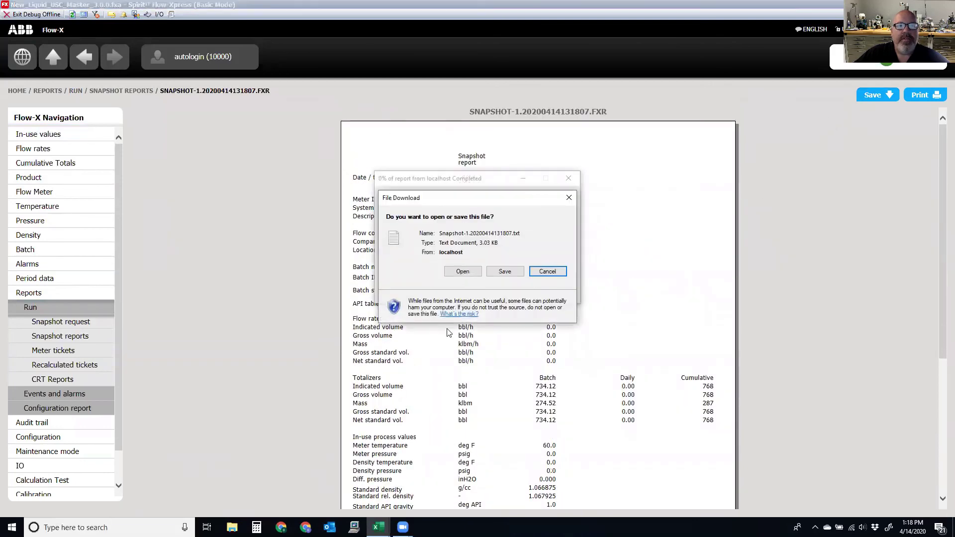
- Open the downloaded snapshot report in Notepad and read through its text
click(464, 271)
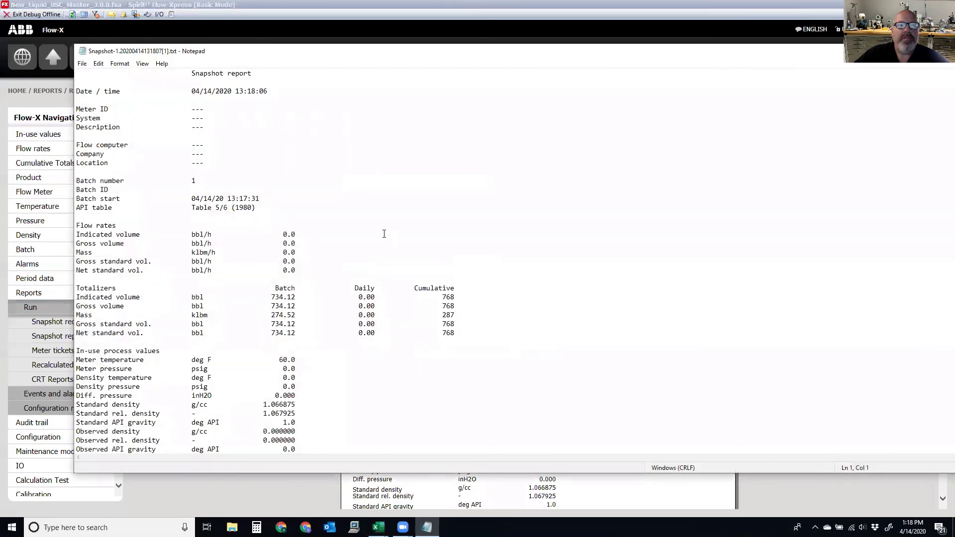
scroll(384, 234, down, 8)
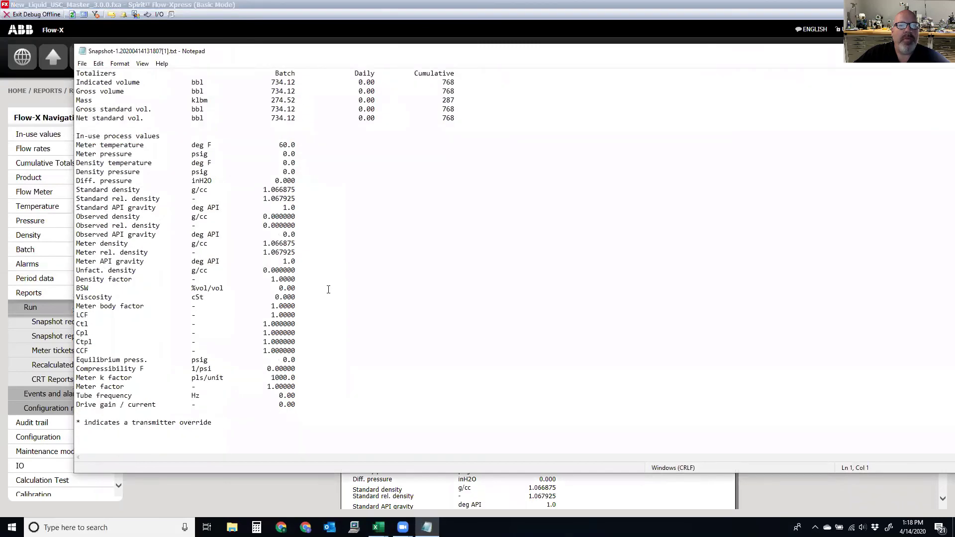
scroll(336, 292, up, 8)
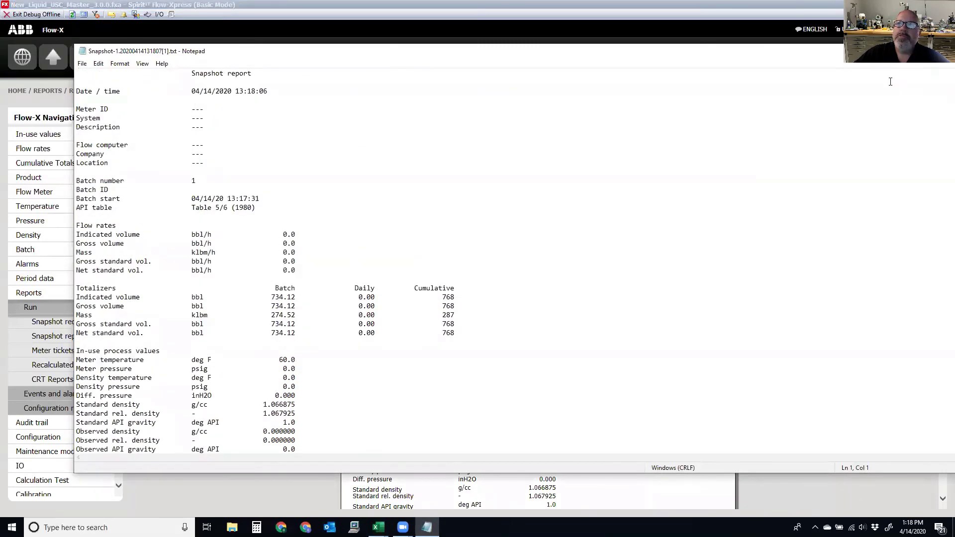
double_click(468, 59)
- Close the snapshot report text file to return to the Flow-X report view
click(778, 192)
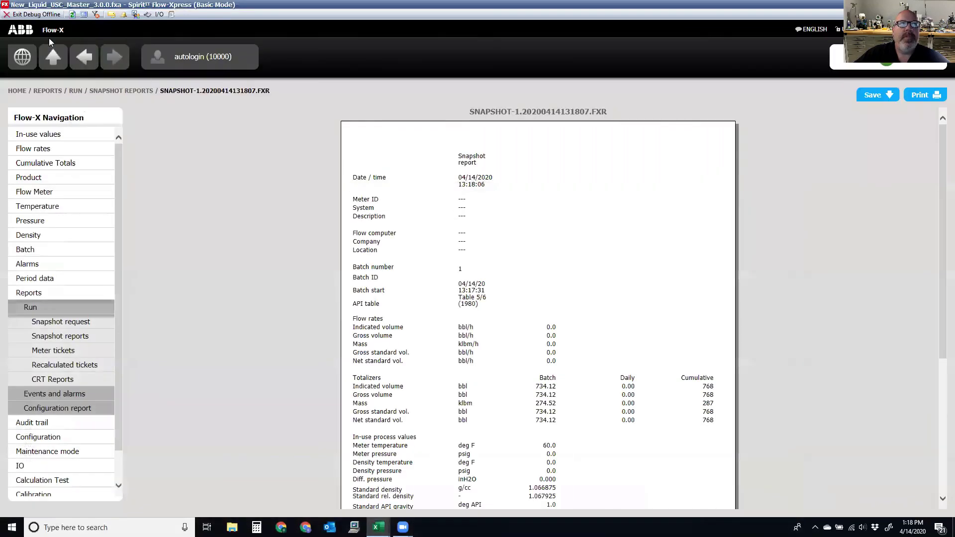